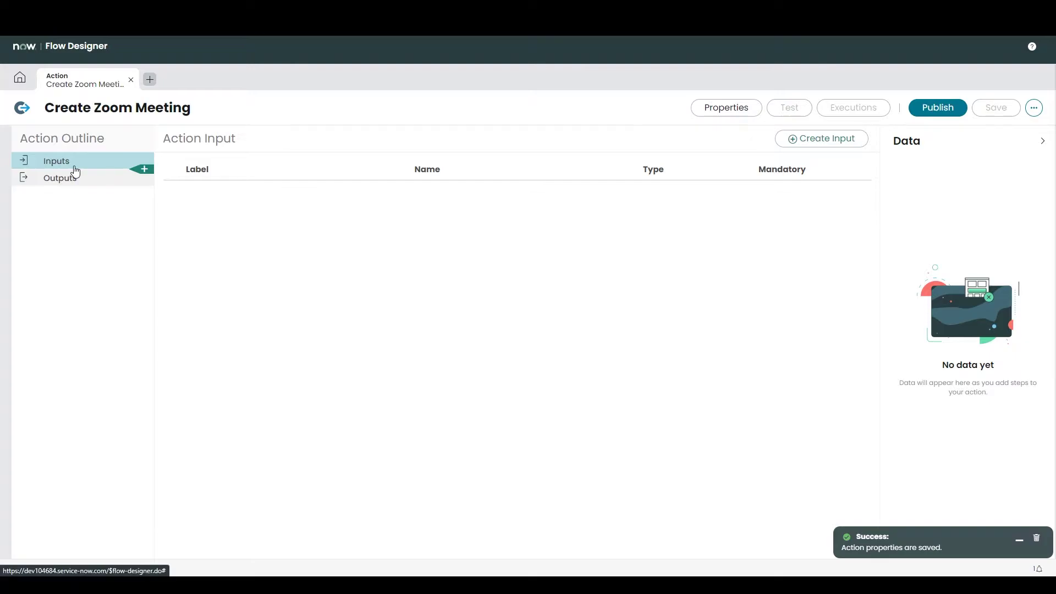
Step: Add a Topic input and a Start Date Time input of type Date/Time
left_click(804, 139)
left_click(288, 198)
type("t")
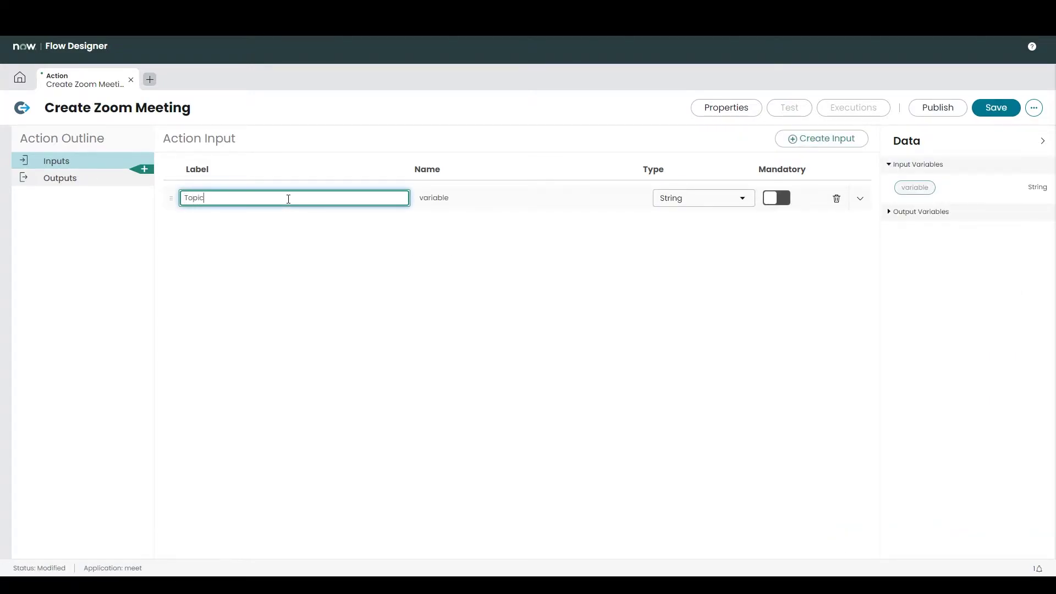
left_click(821, 139)
left_click(295, 225)
type("S")
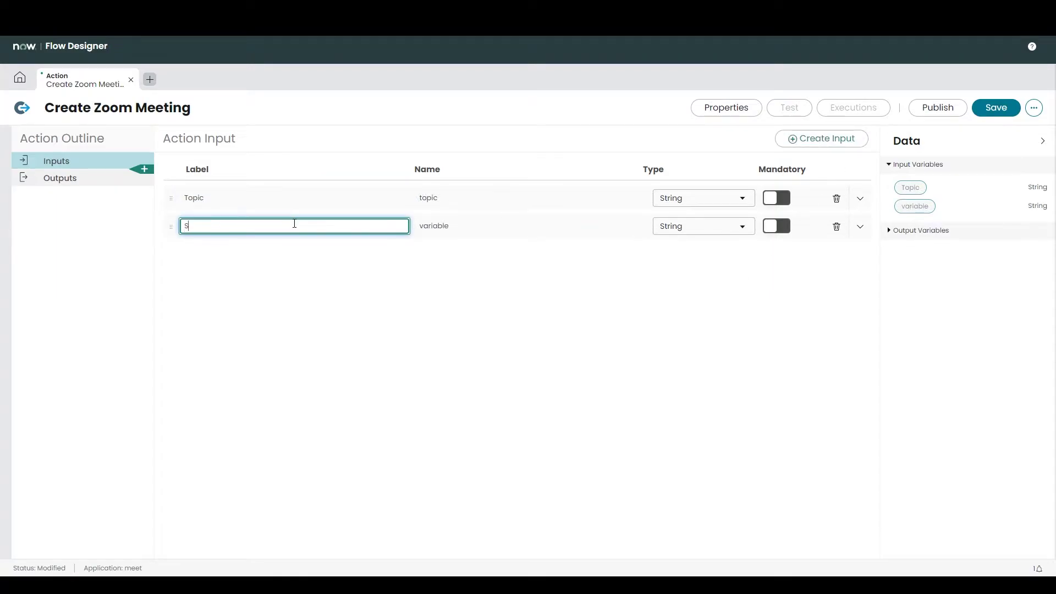
type("tart Date Time")
left_click(722, 227)
type("date")
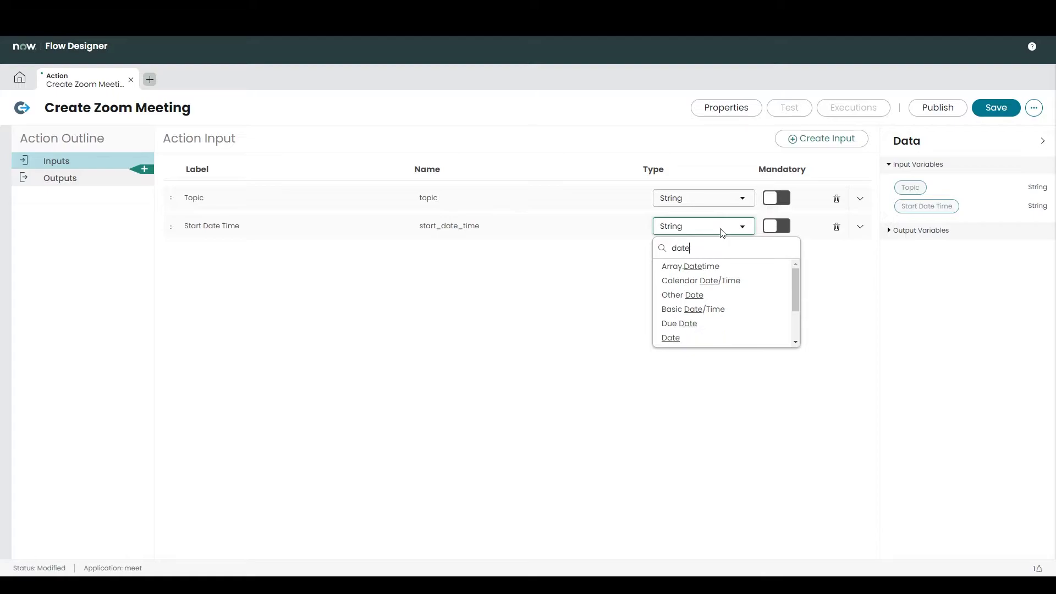
type("/")
left_click(722, 296)
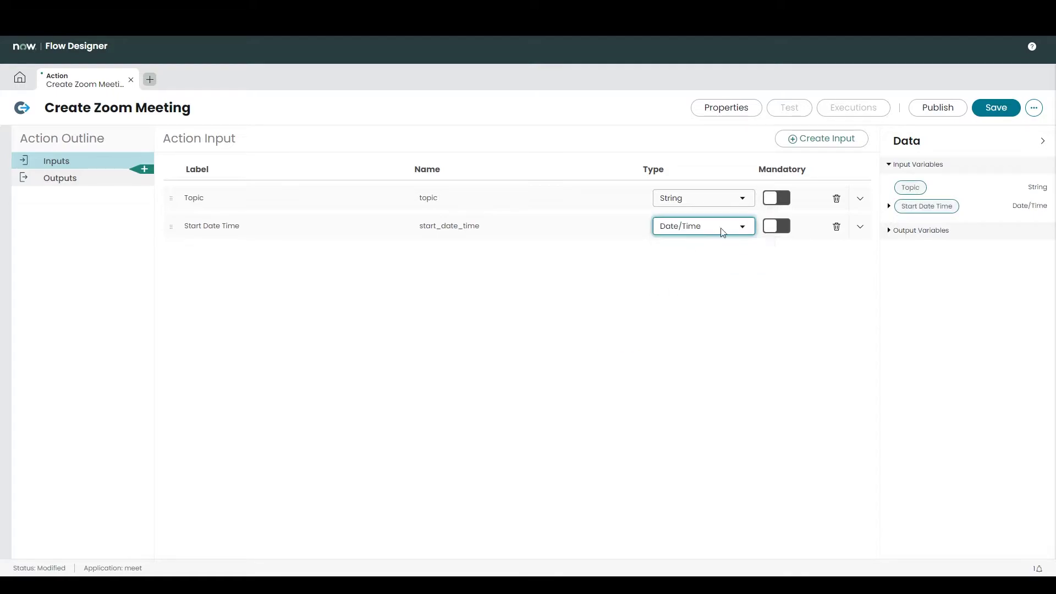
Step: Add the Host Email and Password inputs
left_click(821, 139)
left_click(229, 261)
type("Hoe")
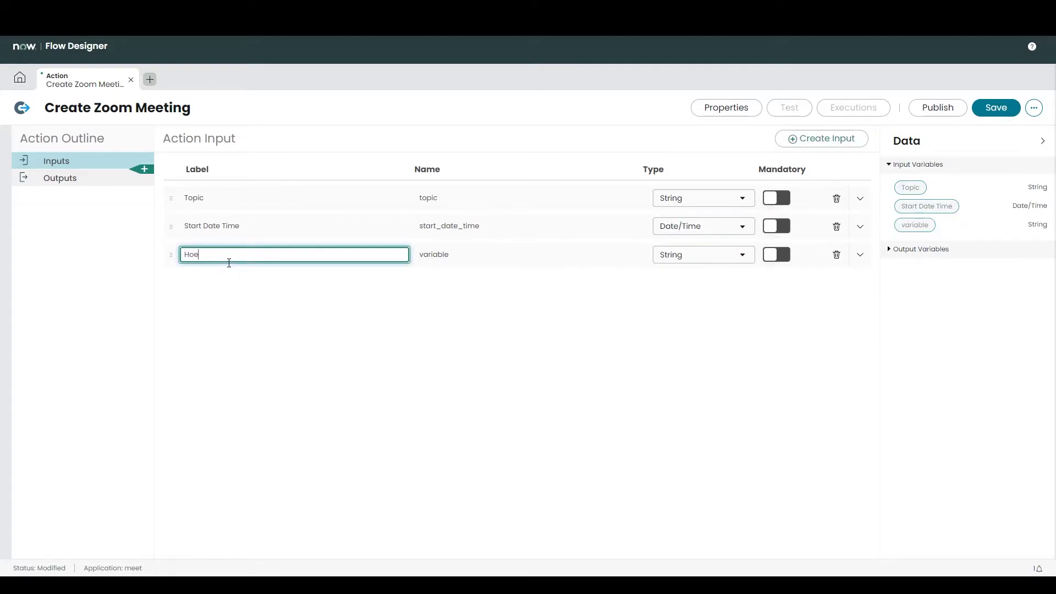
left_click(427, 330)
left_click(821, 139)
left_click(255, 284)
type("Password")
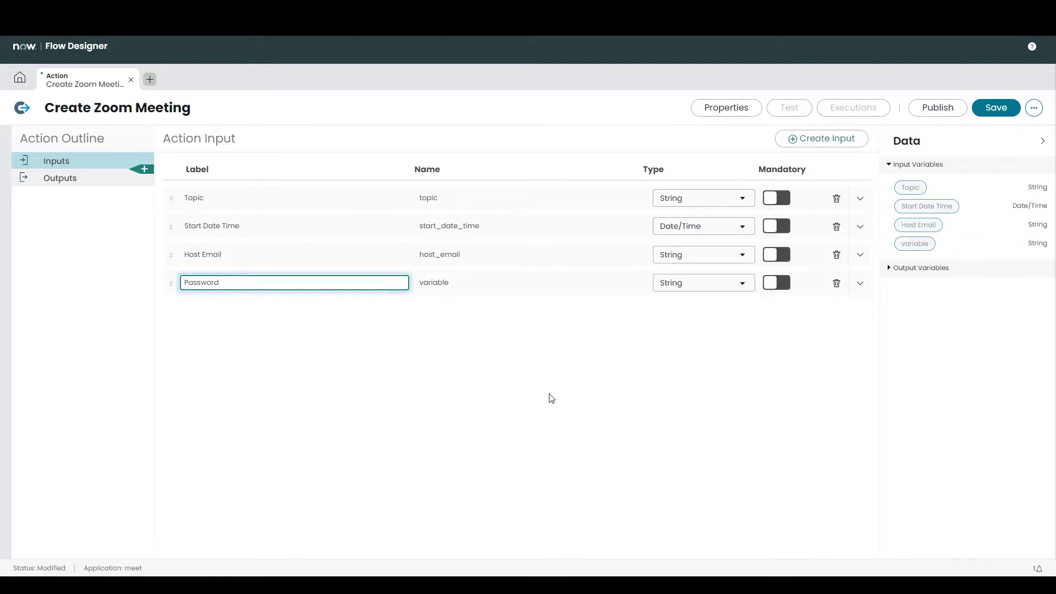
left_click(555, 398)
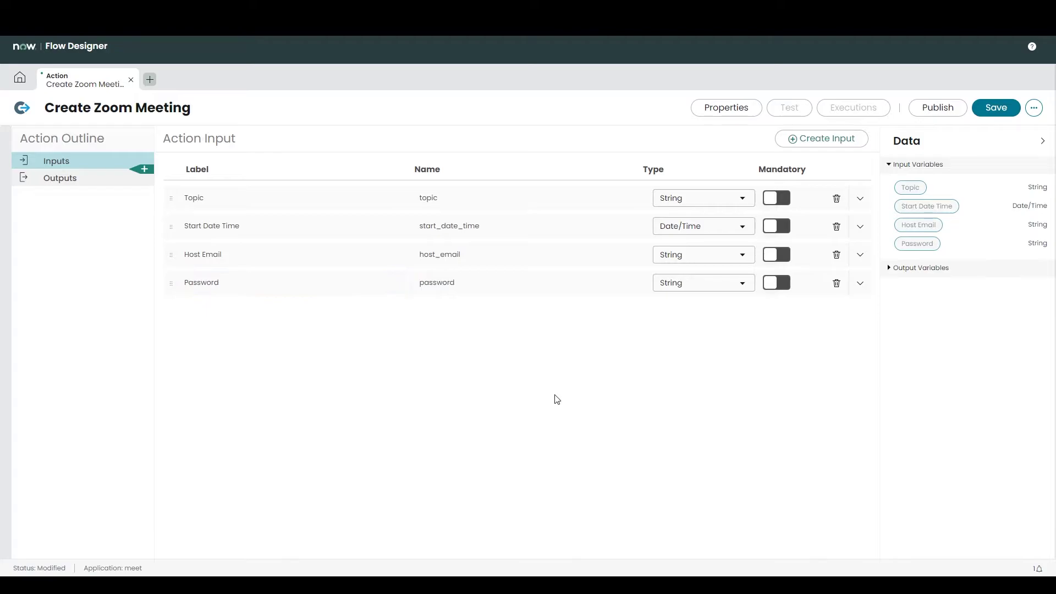
key("alt+Tab")
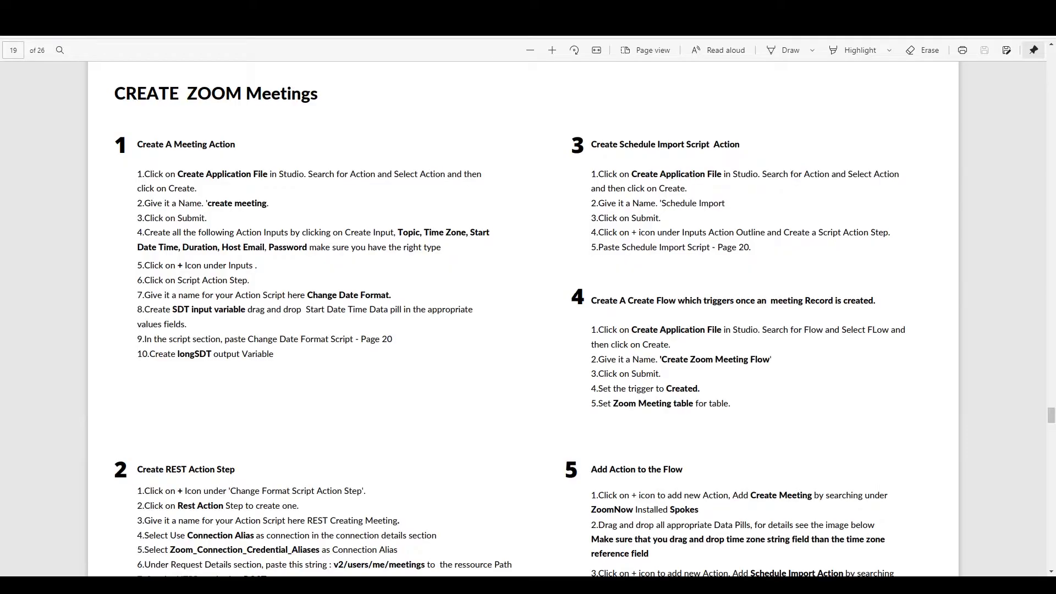
key("alt+Tab")
Step: Add the Timezone and Duration inputs, bringing the action to six inputs
left_click(821, 139)
left_click(302, 310)
type("Timezone")
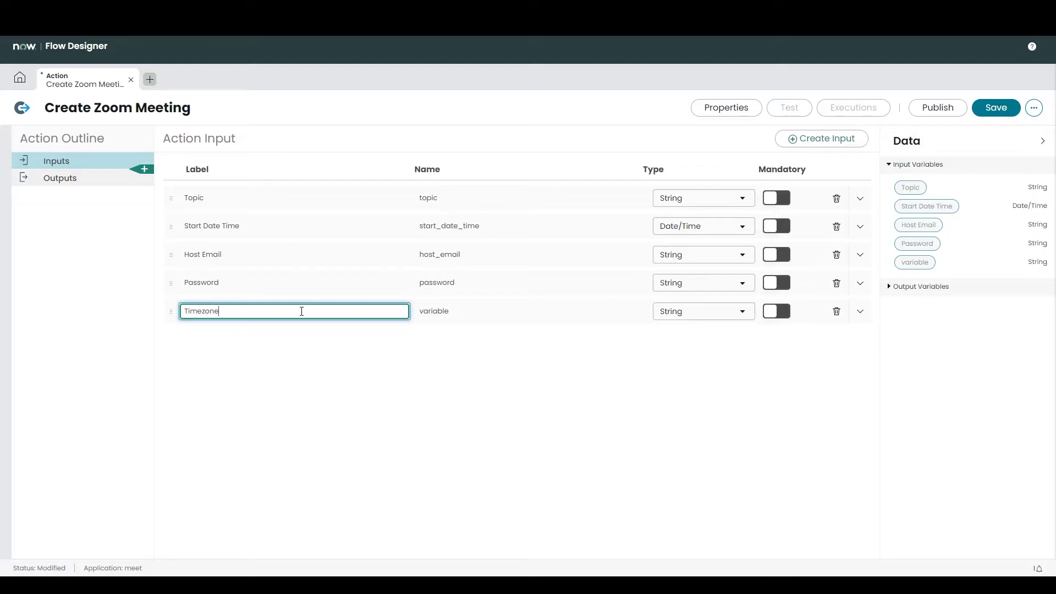
left_click(574, 417)
left_click(821, 138)
left_click(251, 343)
type("Duration")
left_click(332, 379)
left_click(543, 250)
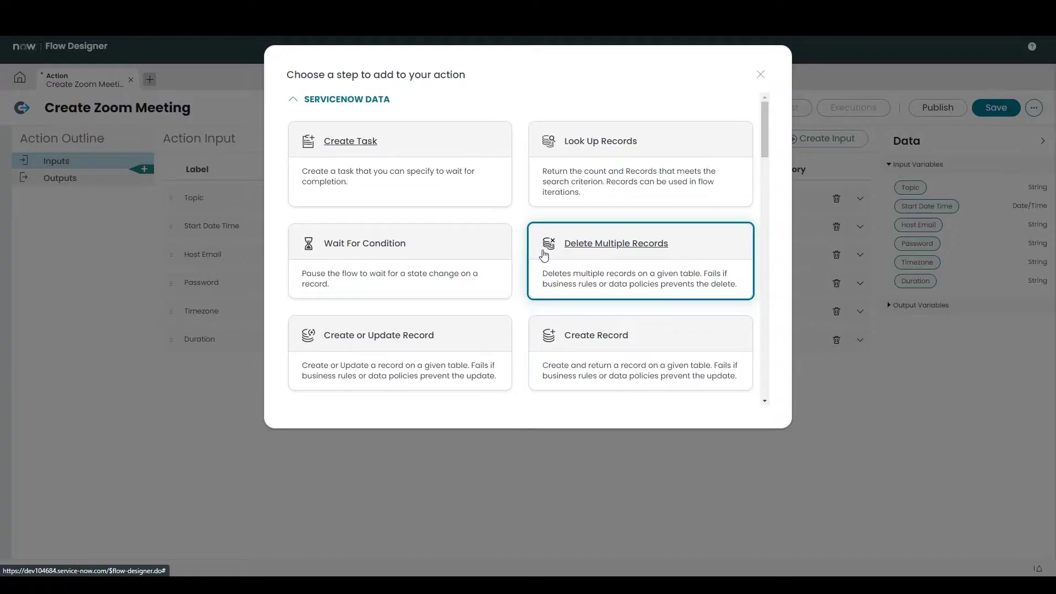
Step: Add a Script step named Change Date Format Script
scroll(772, 228, "down", 5)
left_click(687, 220)
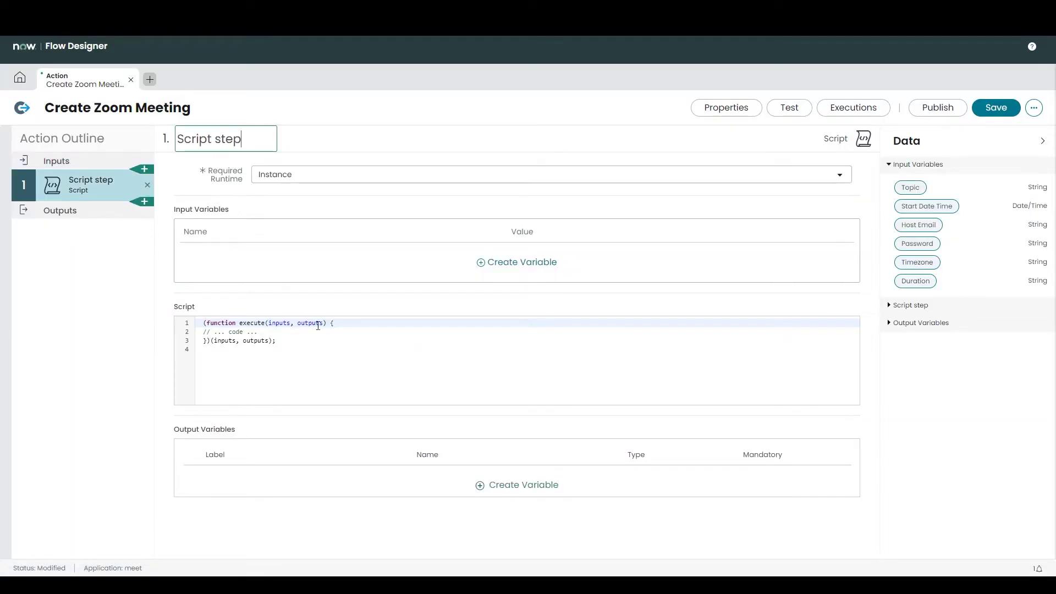
key("alt+Tab")
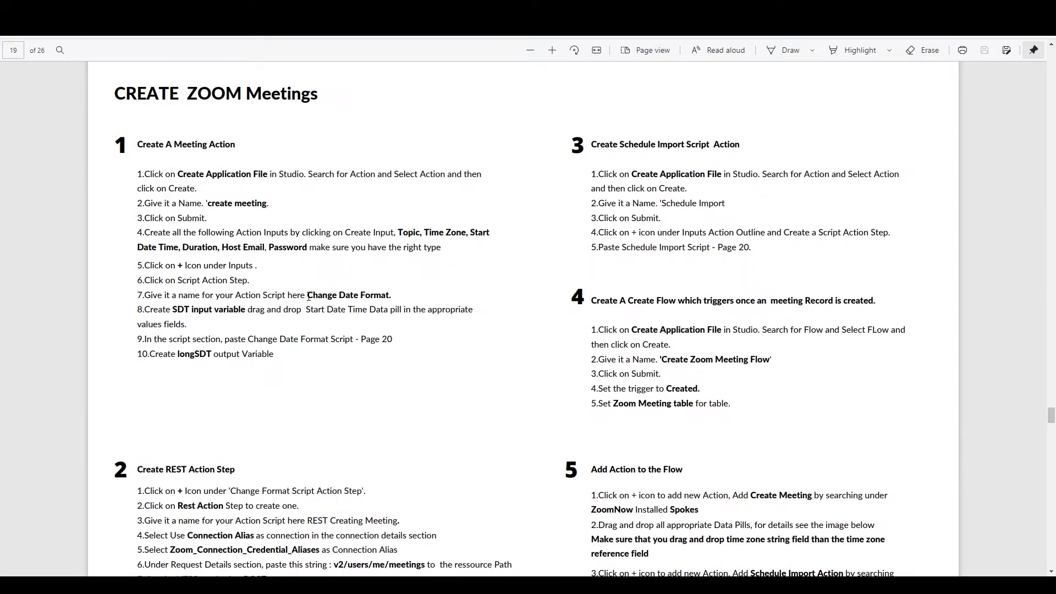
key("alt+Tab")
left_click(177, 141)
type("Change Date Format")
Step: Create script input SDT fed by the Start Date Time pill
left_click(409, 252)
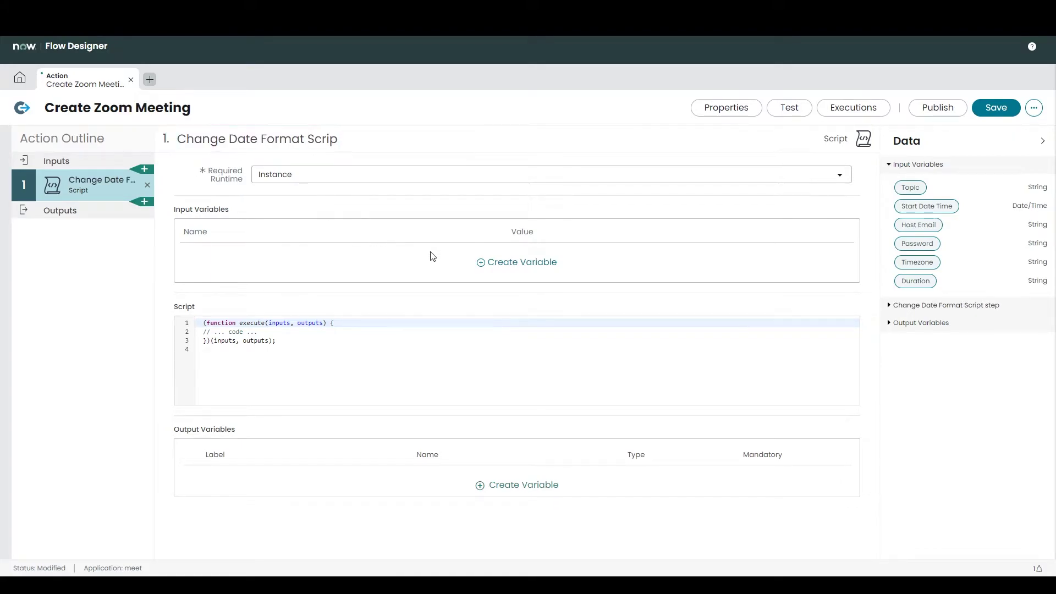
type("s")
left_click(317, 301)
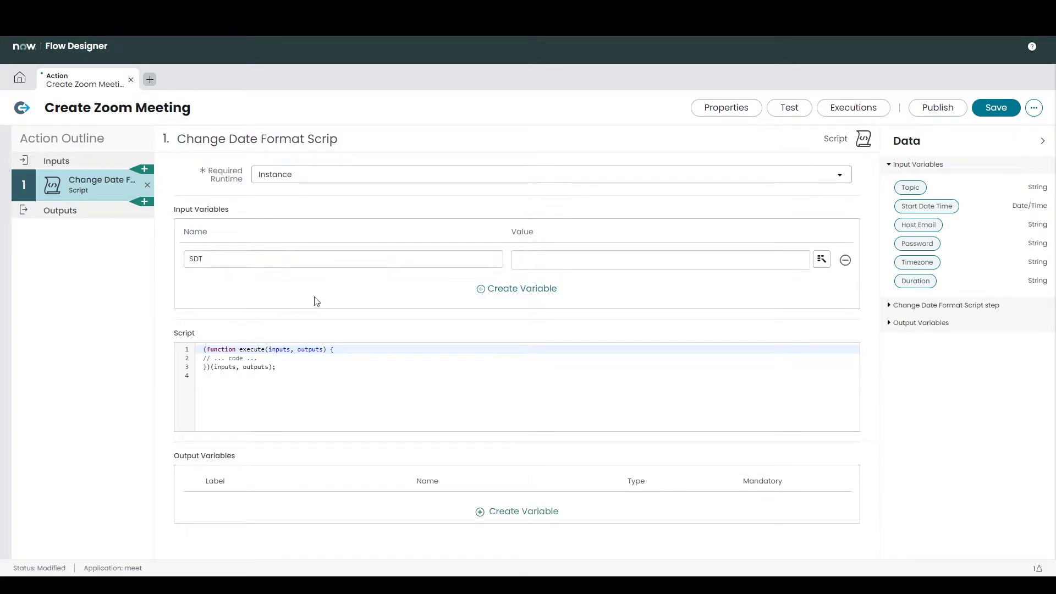
left_click_drag(927, 205, 686, 263)
Step: Paste the date-formatting code from the instructions into the script body
left_click(346, 350)
key("Return")
key("Return")
key("alt+Tab")
scroll(555, 254, "down", 10)
left_click_drag(597, 195, 777, 290)
key("ctrl+c")
key("alt+Tab")
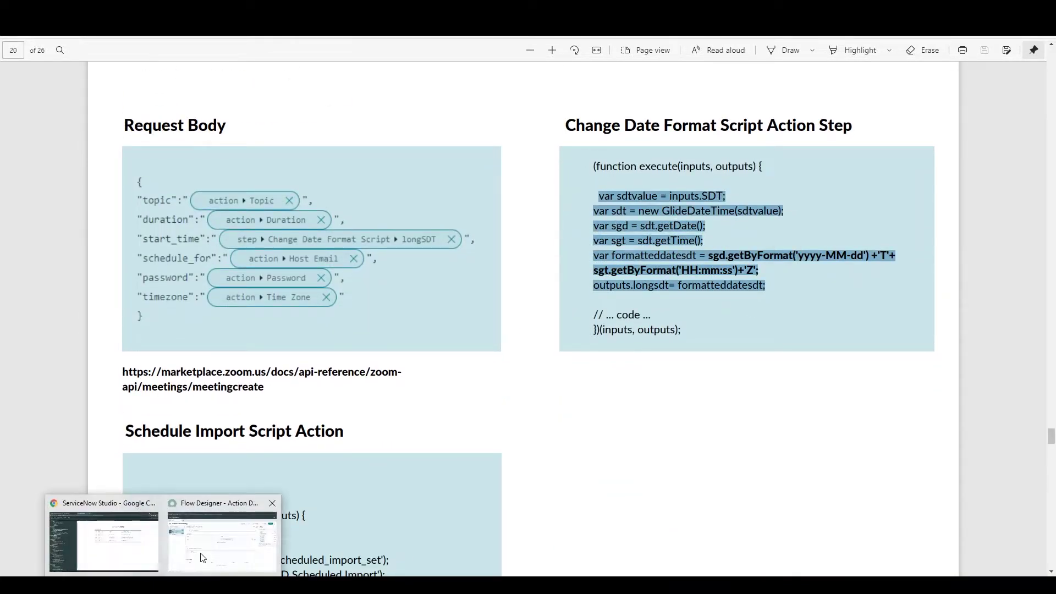
key("ctrl+v")
left_click(212, 369)
key("BackSpace")
key("BackSpace")
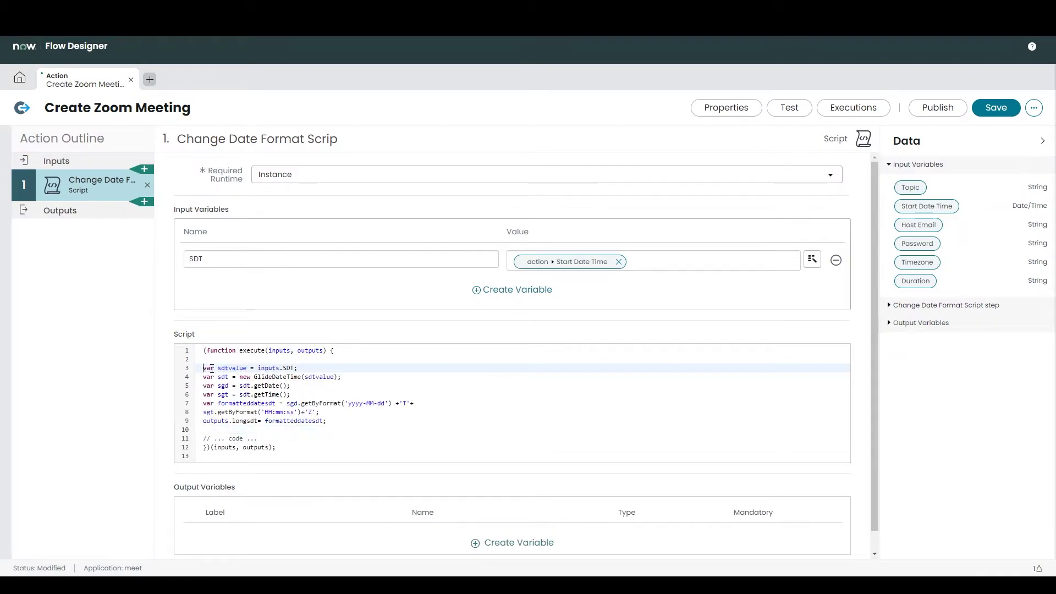
Step: Add a longSDT output variable to the script step
scroll(342, 292, "down", 1)
left_click(489, 522)
double_click(306, 512)
type("LO")
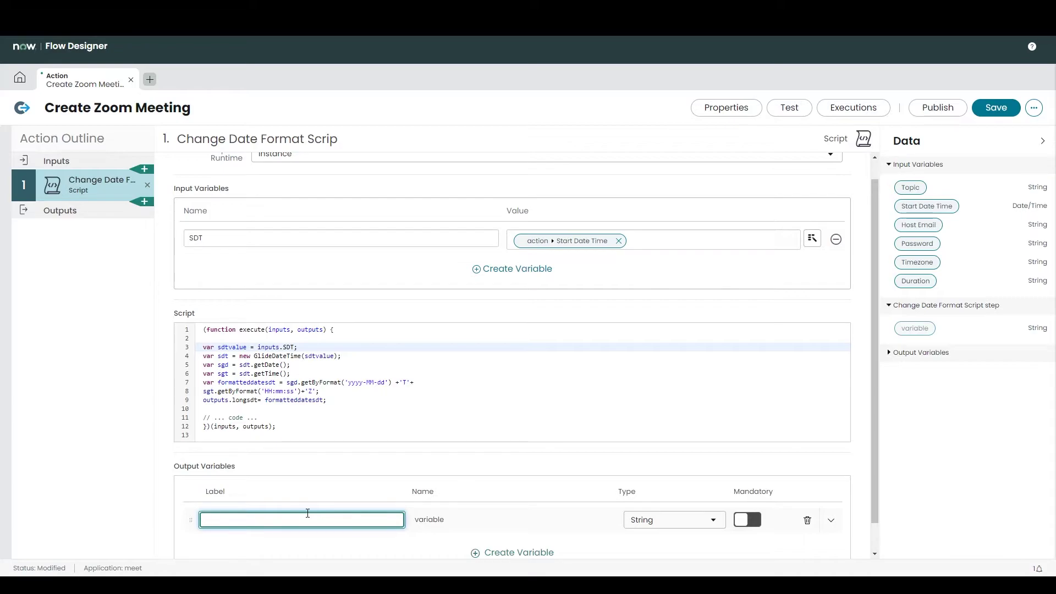
left_click(684, 551)
Step: Save the action and add a REST step as step 2
left_click(996, 107)
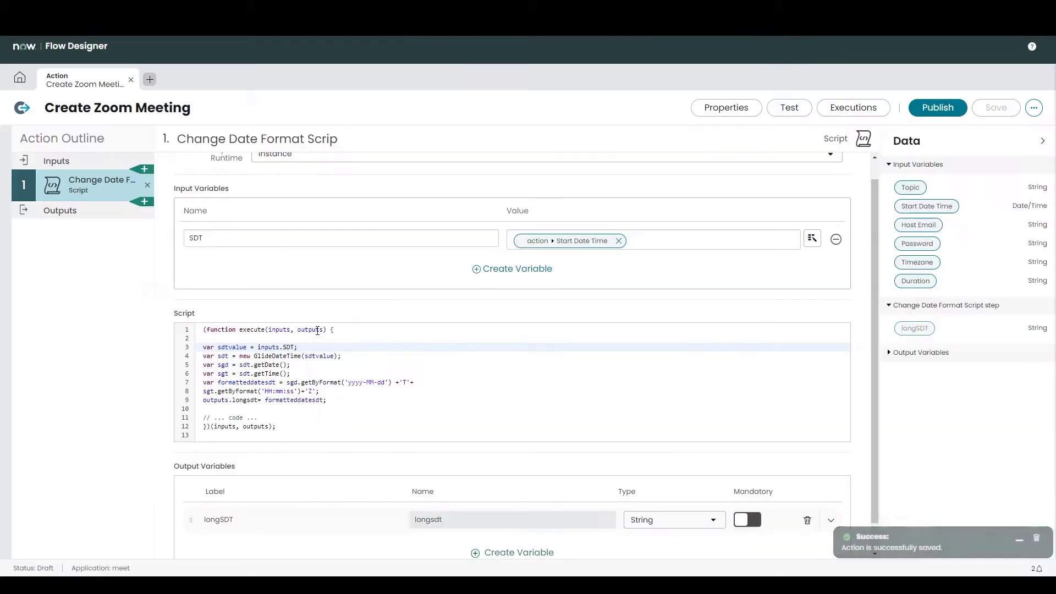
left_click(144, 202)
scroll(636, 275, "down", 10)
scroll(636, 272, "down", 8)
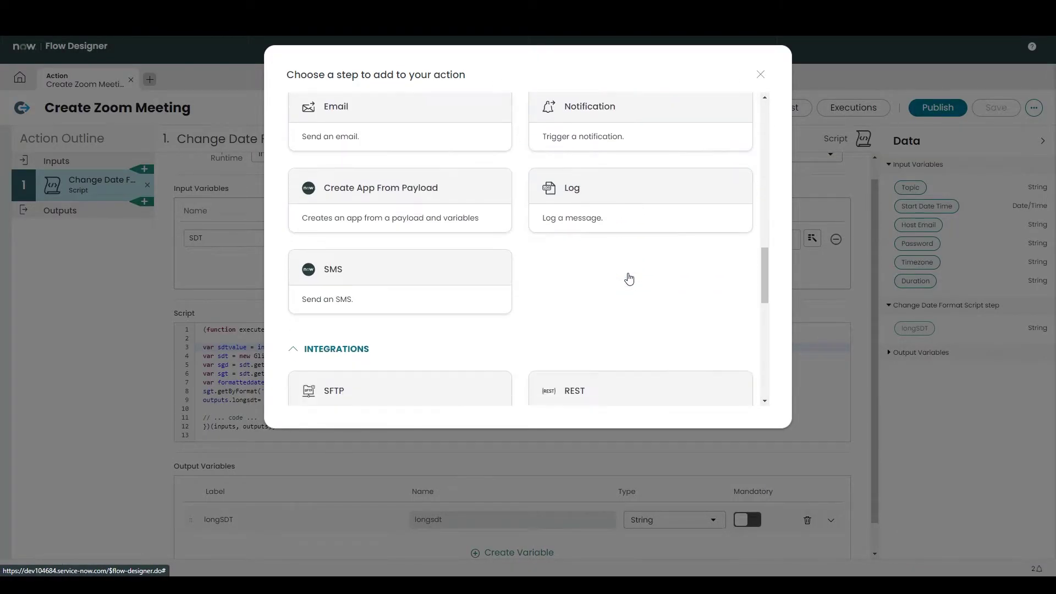
left_click(599, 351)
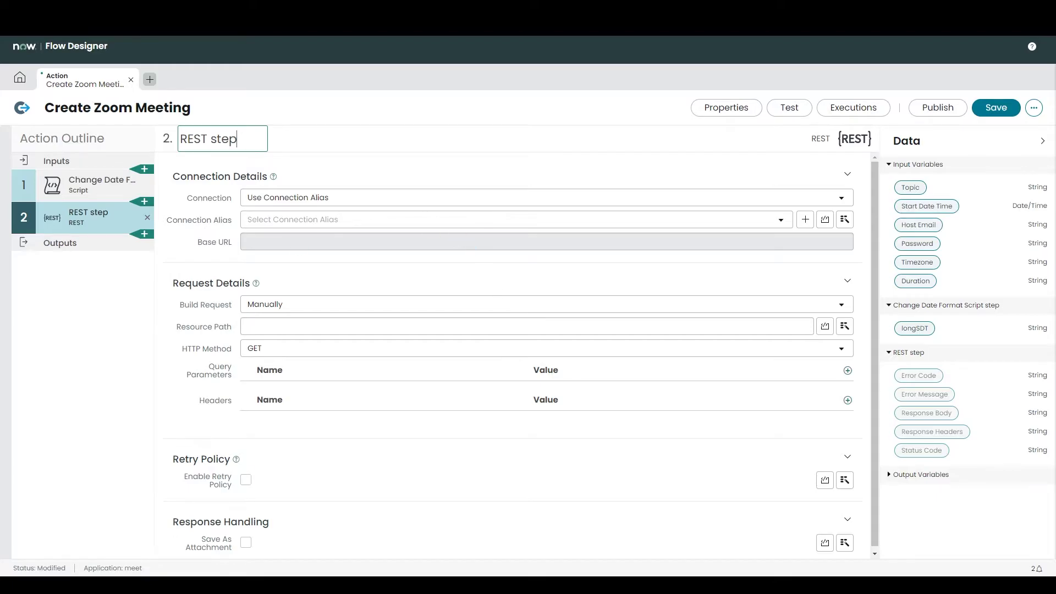
Step: Name the REST step 'Create Zoom Meeting REST'
key("alt+Tab")
scroll(356, 467, "up", 5)
scroll(356, 467, "up", 4)
left_click_drag(400, 279, 308, 280)
key("alt+Tab")
type("CREA")
key("BackSpace")
key("BackSpace")
key("BackSpace")
type("er")
key("BackSpace")
key("BackSpace")
type("reate Meeting")
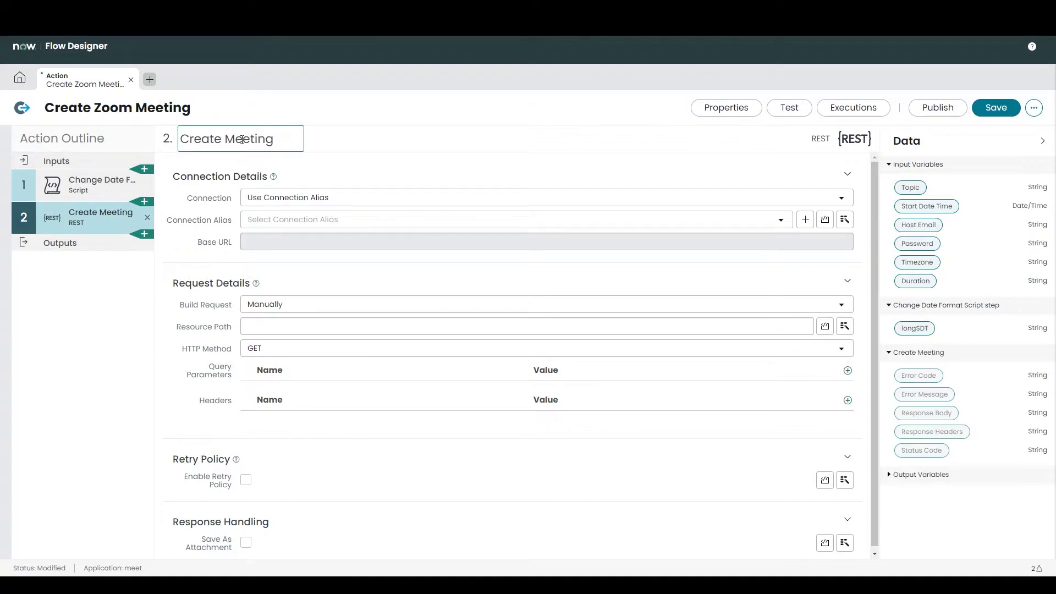
type(" REST")
left_click(225, 138)
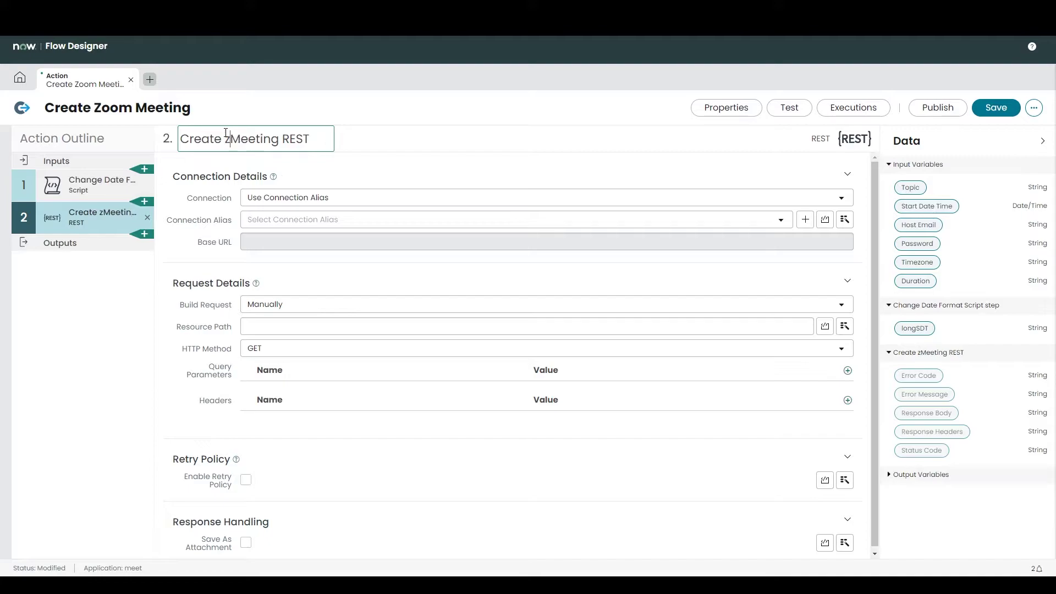
type("Zoom")
left_click(606, 205)
Step: Use the Zoom connection alias and set Resource Path to v2/users/me/meetings
left_click(610, 218)
left_click(370, 298)
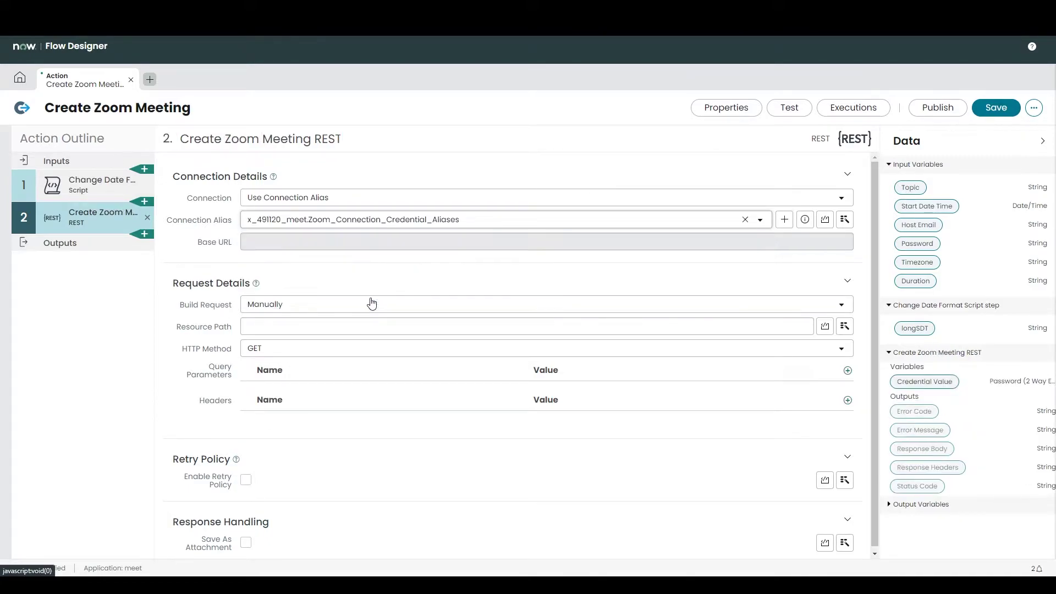
left_click(334, 326)
key("alt+Tab")
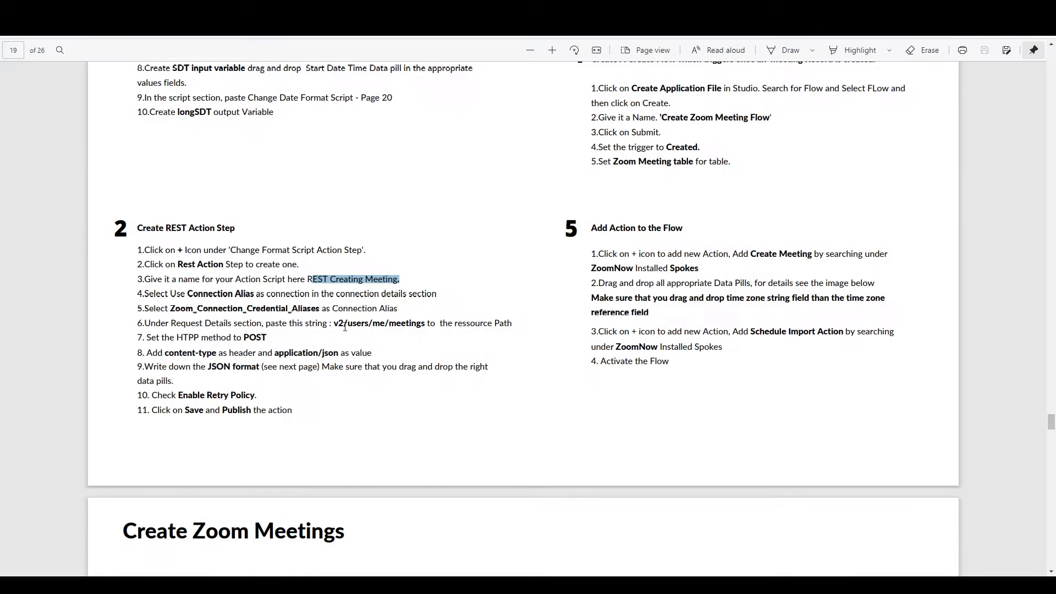
left_click_drag(334, 325, 422, 322)
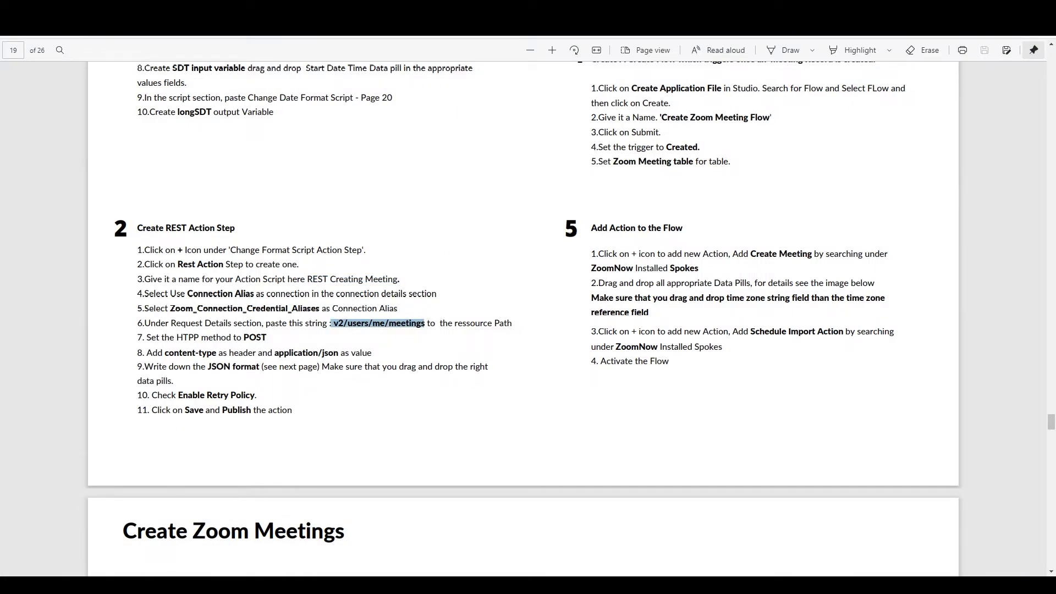
key("ctrl+c")
key("alt+Tab")
key("ctrl+v")
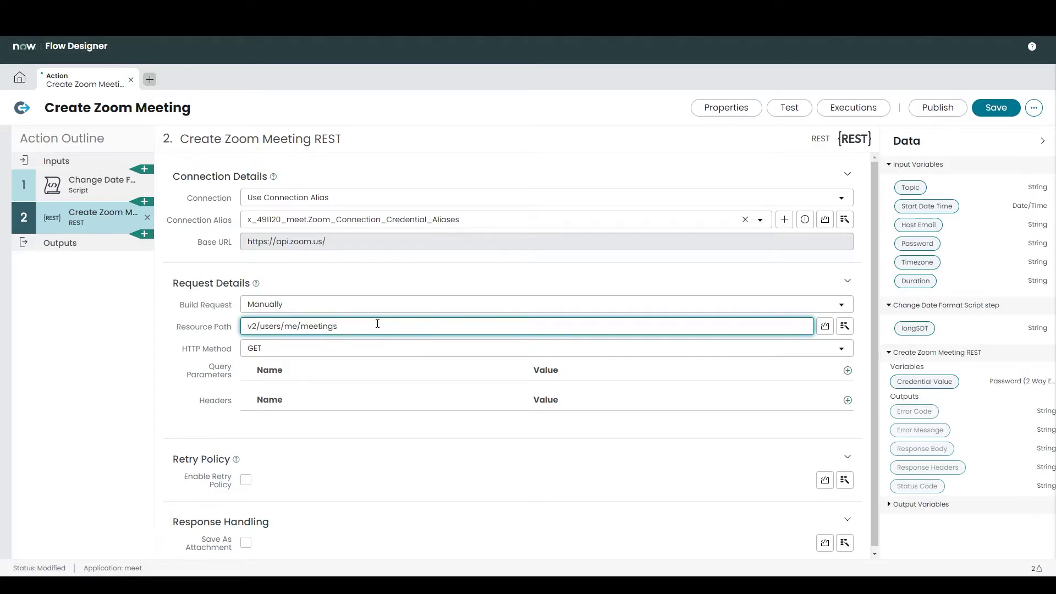
Step: Add a content-type application/json header and set the HTTP method to POST
left_click(847, 399)
left_click(335, 433)
type("c")
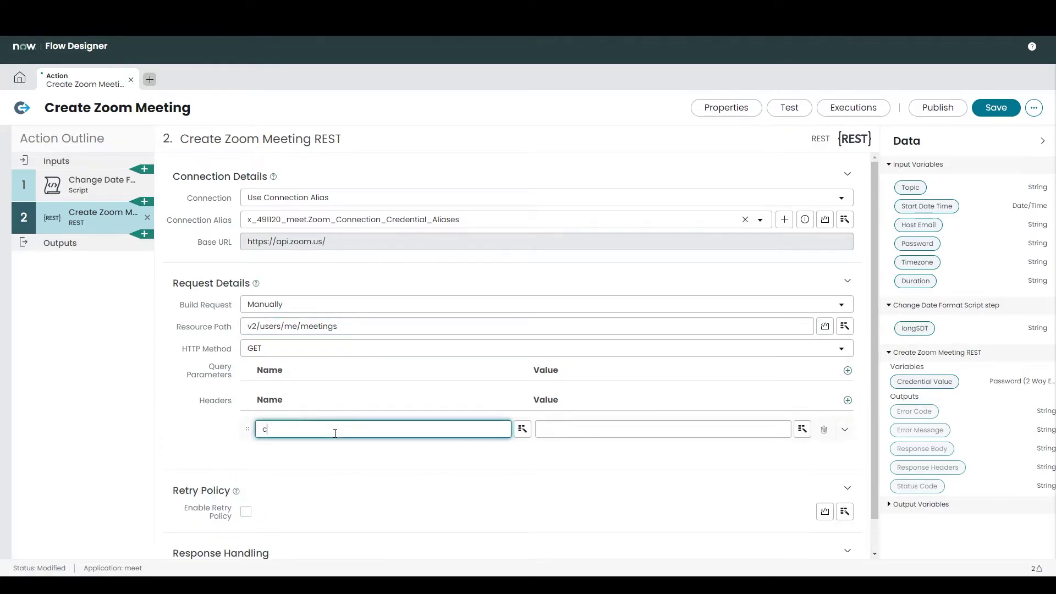
type("ontent_type")
left_click(544, 429)
type("application/json")
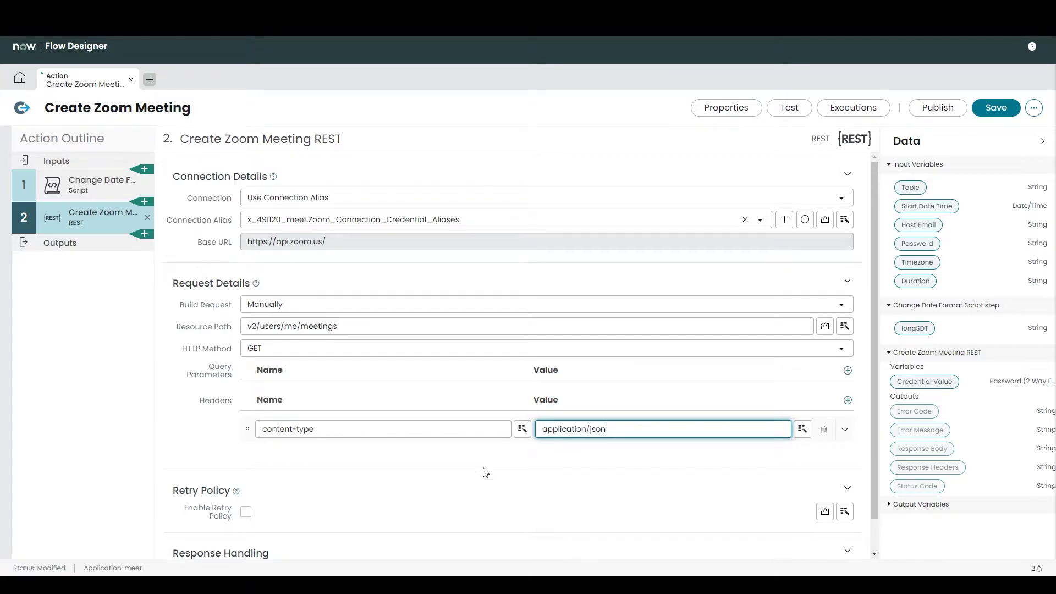
left_click(418, 348)
left_click(325, 383)
Step: Write a JSON request body with a "topic" line and duplicate that line
scroll(456, 462, "down", 1)
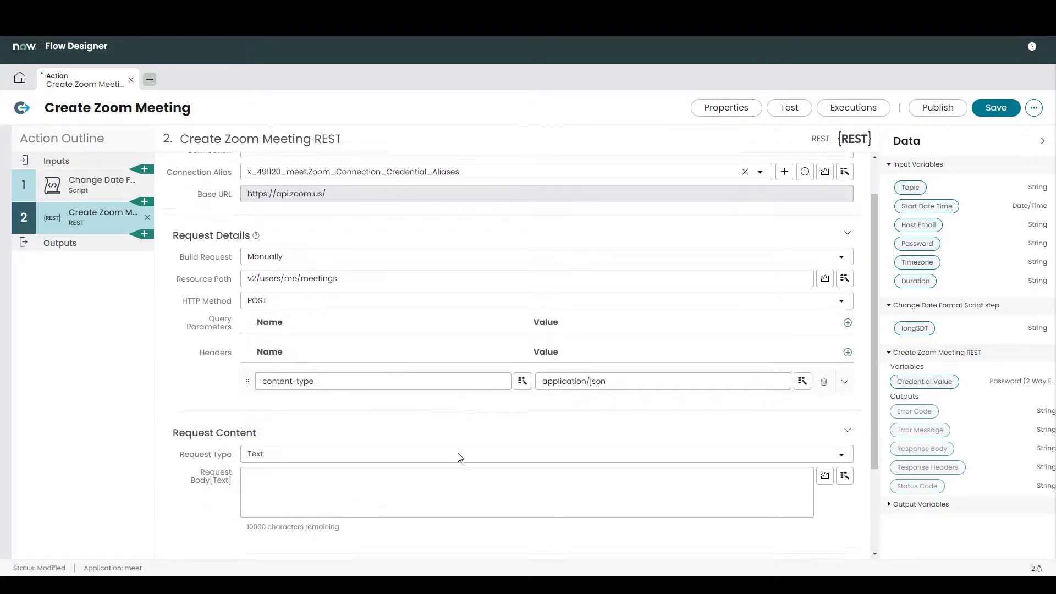
left_click(327, 509)
scroll(303, 374, "down", 3)
type("{")
key("Return")
key("Return")
key("Return")
key("Return")
key("Return")
type("}")
key("Up")
key("Up")
key("Up")
type("\"\"topic")
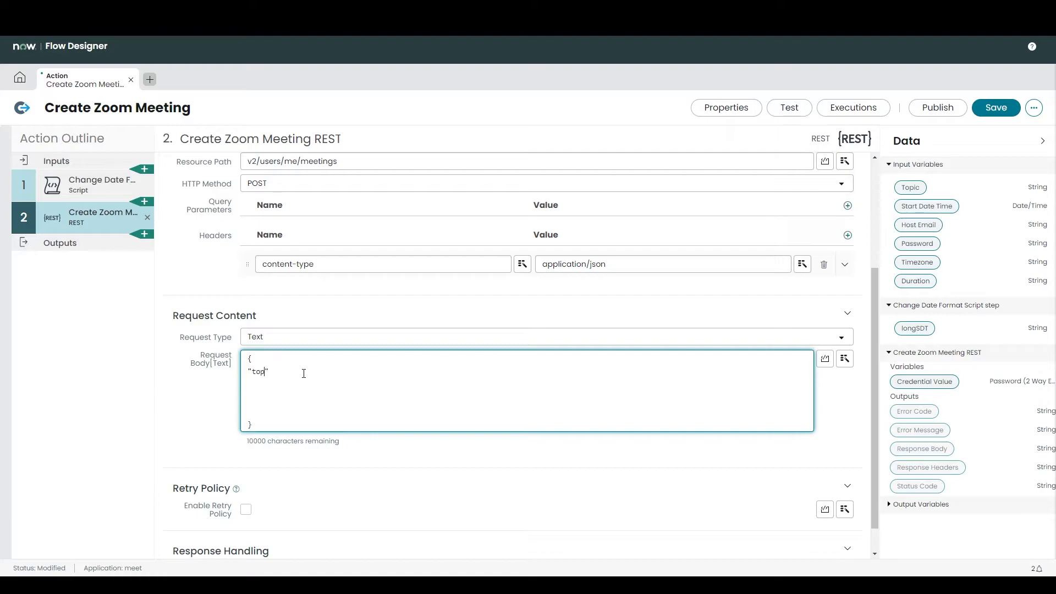
key("Right")
type(":\"\",")
left_click_drag(248, 372, 297, 373)
key("ctrl+c")
key("ctrl+v")
key("ctrl+v")
key("ctrl+v")
key("ctrl+v")
key("ctrl+v")
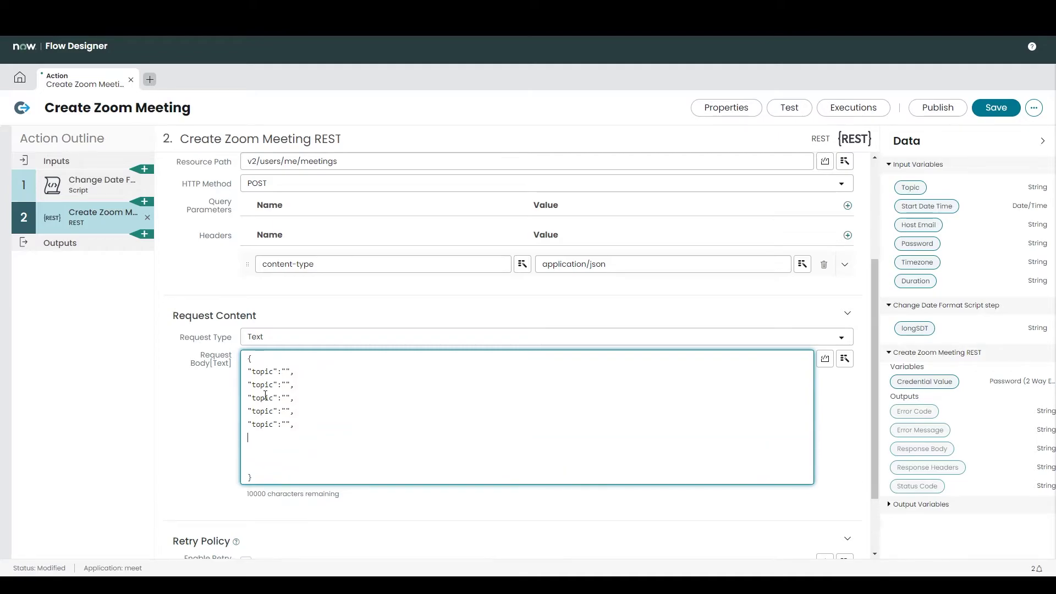
Step: Rename the duplicated keys to duration, start_time, password and timezone
key("alt+Tab")
scroll(447, 442, "down", 10)
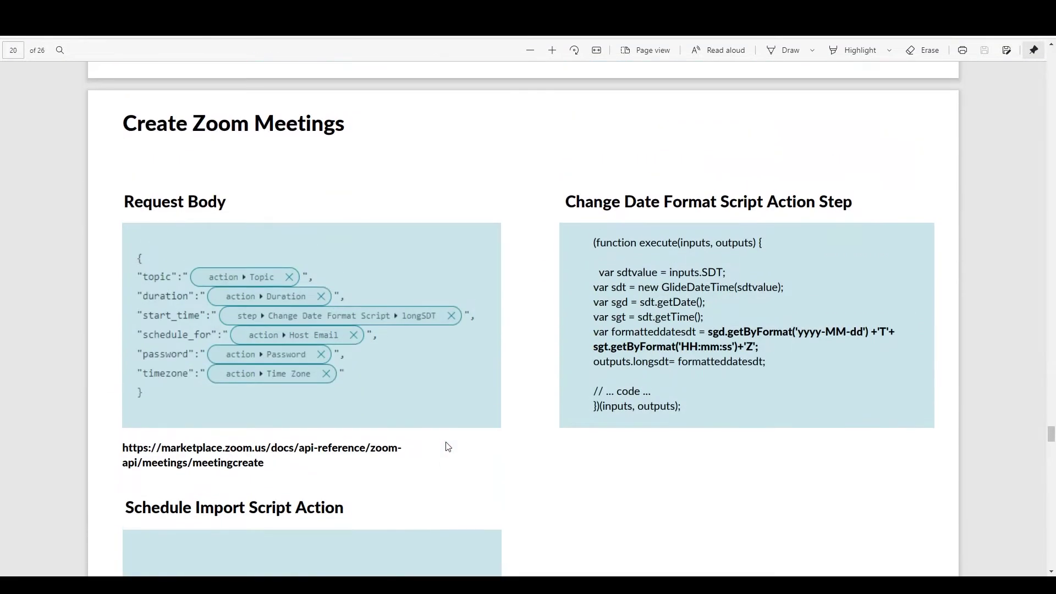
left_click(223, 528)
left_click(273, 385)
key("BackSpace")
key("BackSpace")
key("BackSpace")
key("BackSpace")
key("BackSpace")
type("duration")
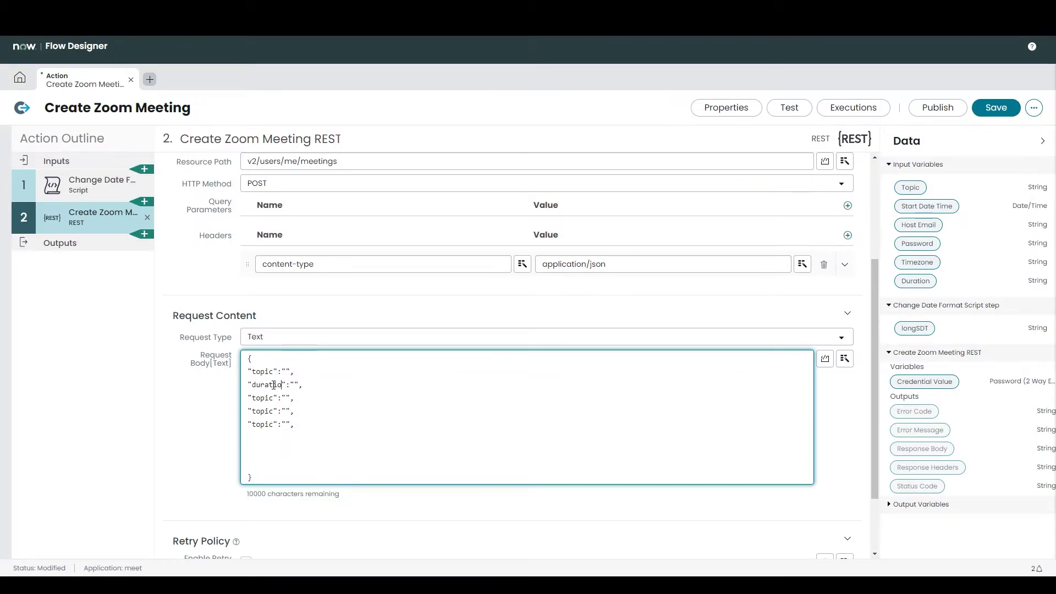
left_click(273, 397)
key("BackSpace")
key("BackSpace")
key("BackSpace")
key("BackSpace")
key("BackSpace")
type("start_time")
left_click(275, 411)
key("BackSpace")
key("BackSpace")
key("BackSpace")
key("BackSpace")
key("BackSpace")
type("password")
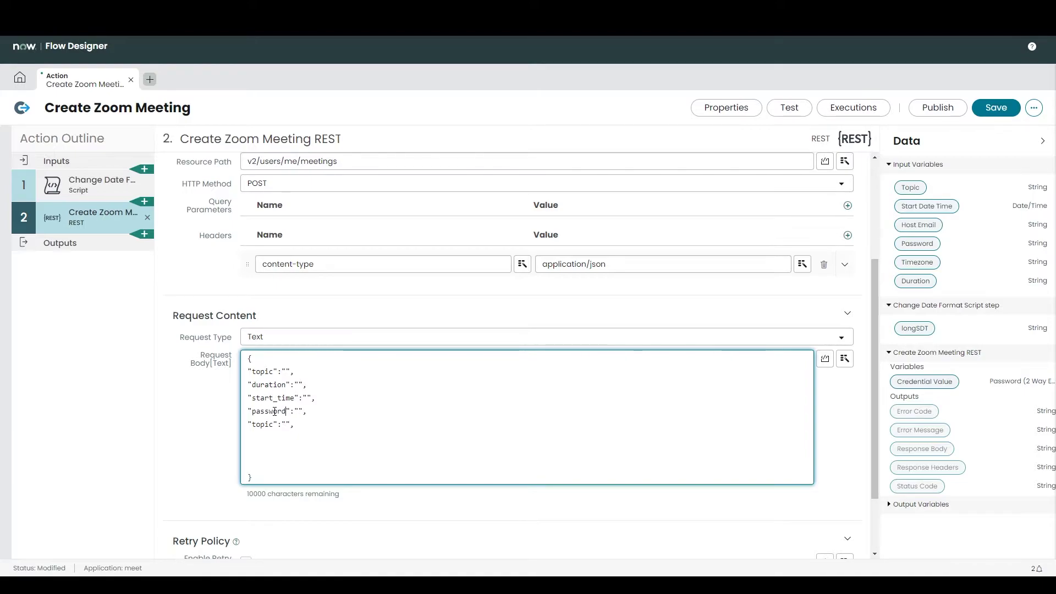
left_click(163, 585)
key("alt+Tab")
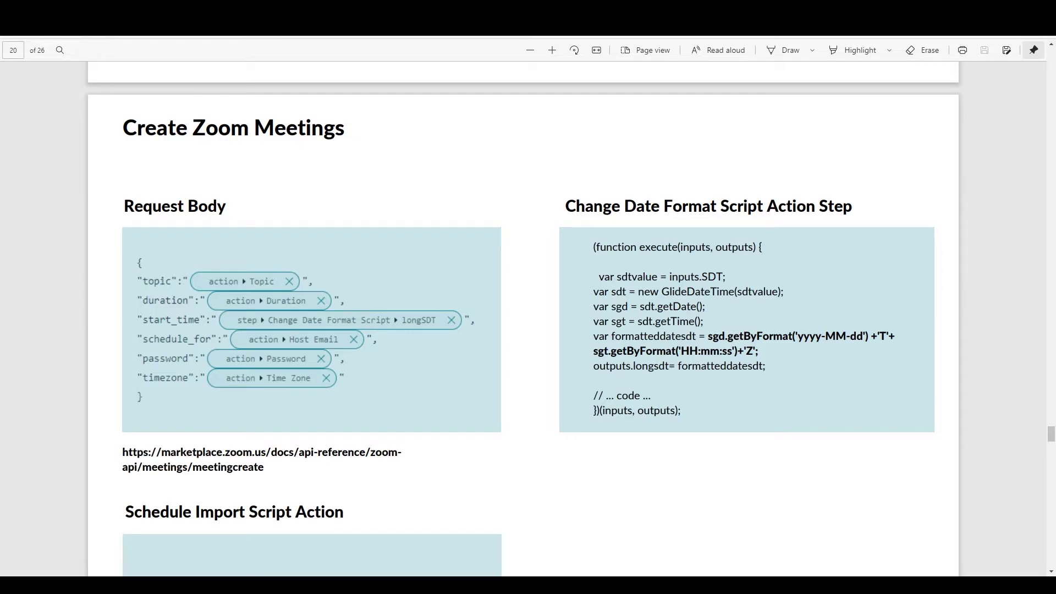
key("alt+Tab")
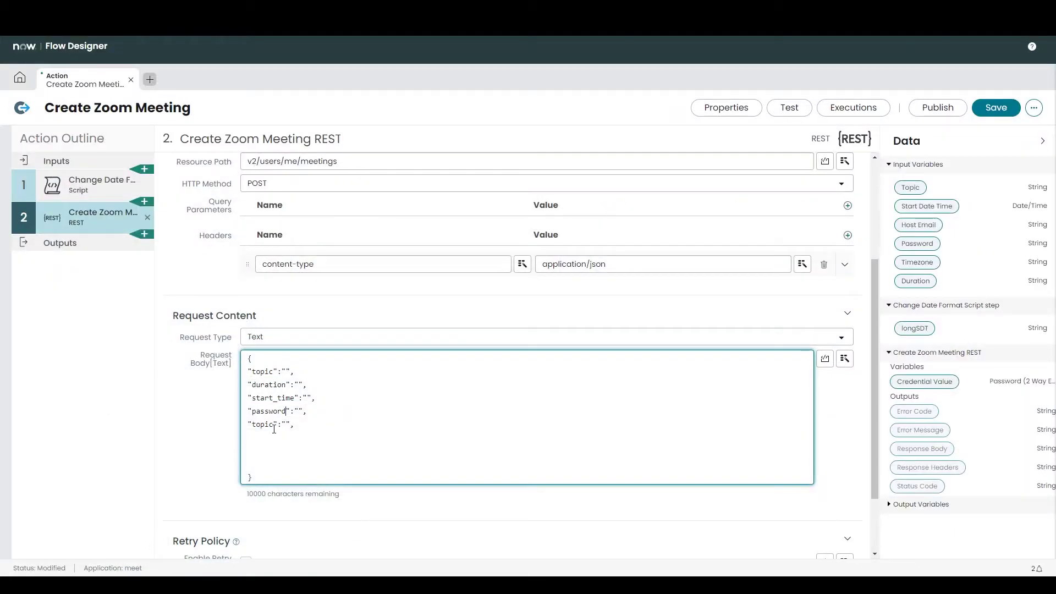
type("Time")
key("BackSpace")
key("BackSpace")
key("BackSpace")
key("BackSpace")
type("timezone")
Step: Add a schedule_for key line after start_time
left_click(326, 401)
key("Return")
triple_click(275, 397)
key("ctrl+c")
left_click(273, 410)
key("ctrl+v")
left_click(294, 408)
key("BackSpace")
key("BackSpace")
key("BackSpace")
key("BackSpace")
key("BackSpace")
key("BackSpace")
key("BackSpace")
key("BackSpace")
key("BackSpace")
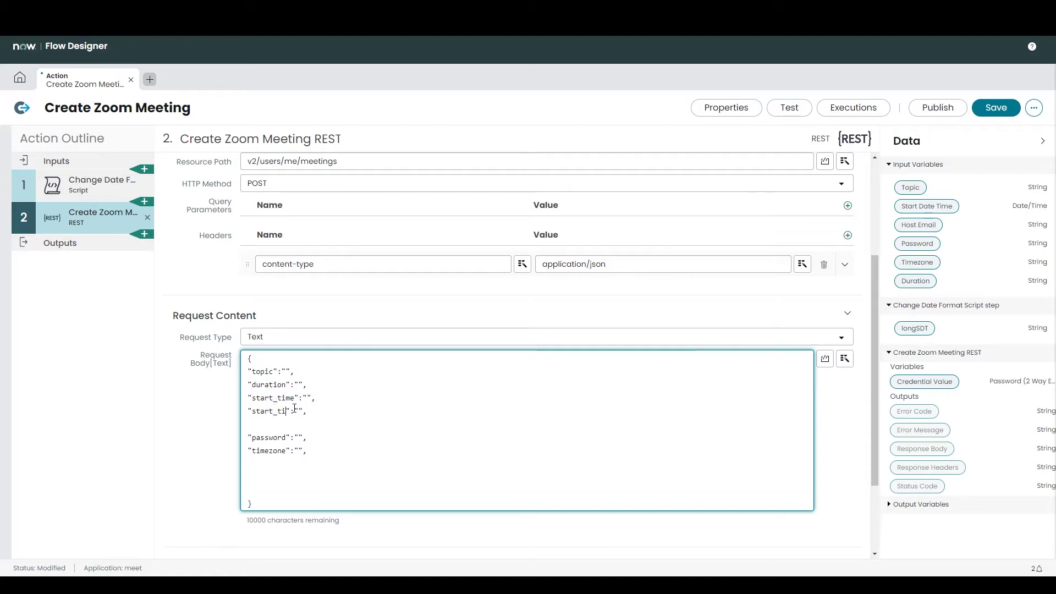
type("cheduled_fo")
key("alt+Tab")
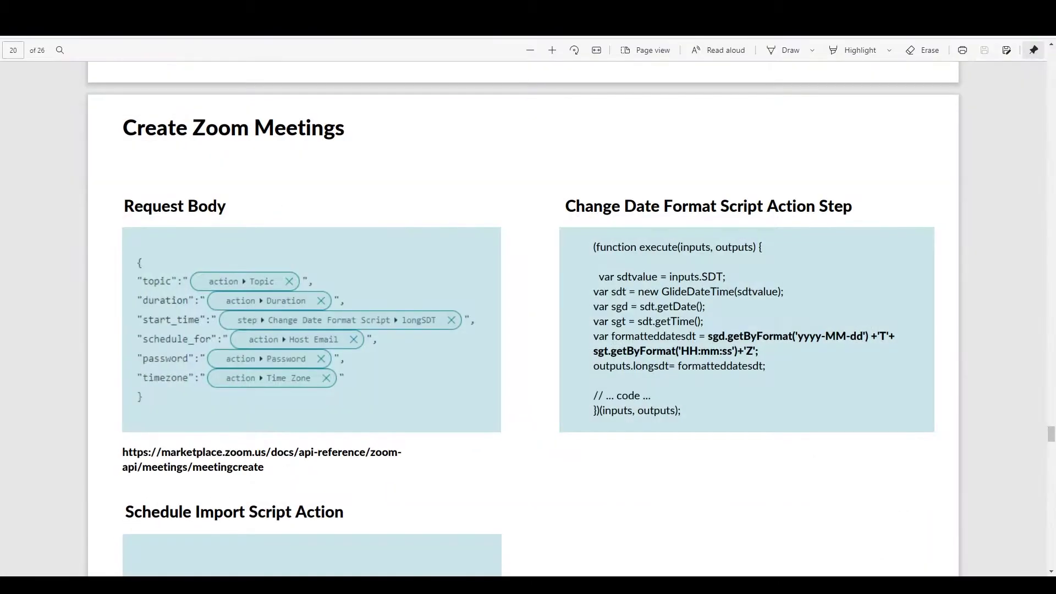
key("alt+Tab")
Step: Map Topic, Duration, longSDT, Host Email, Password and Timezone pills to their keys, then save
left_click_drag(910, 187, 285, 373)
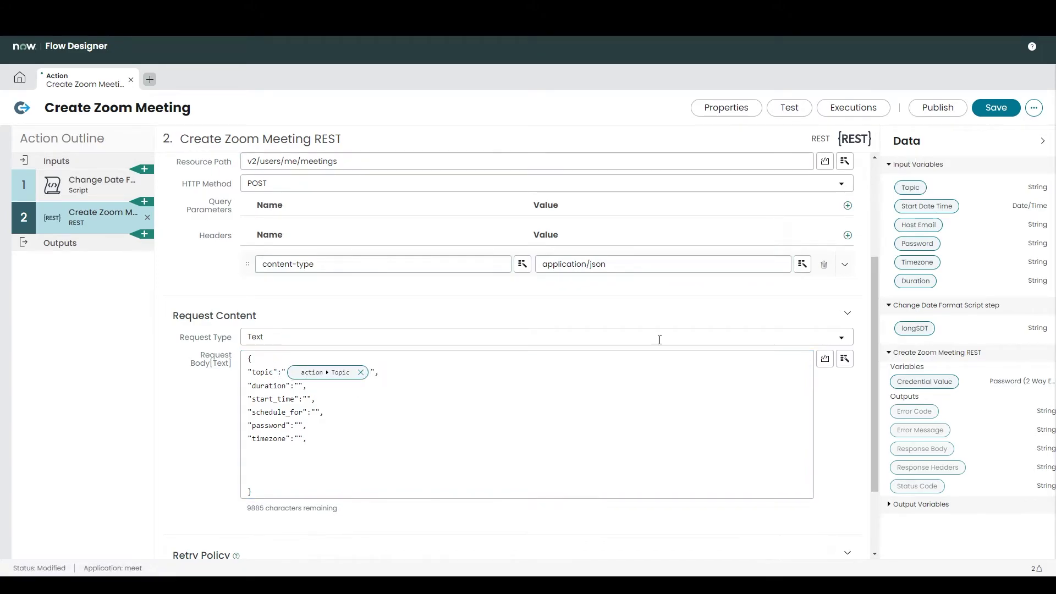
left_click_drag(916, 280, 299, 387)
left_click_drag(915, 328, 308, 401)
left_click_drag(917, 224, 316, 415)
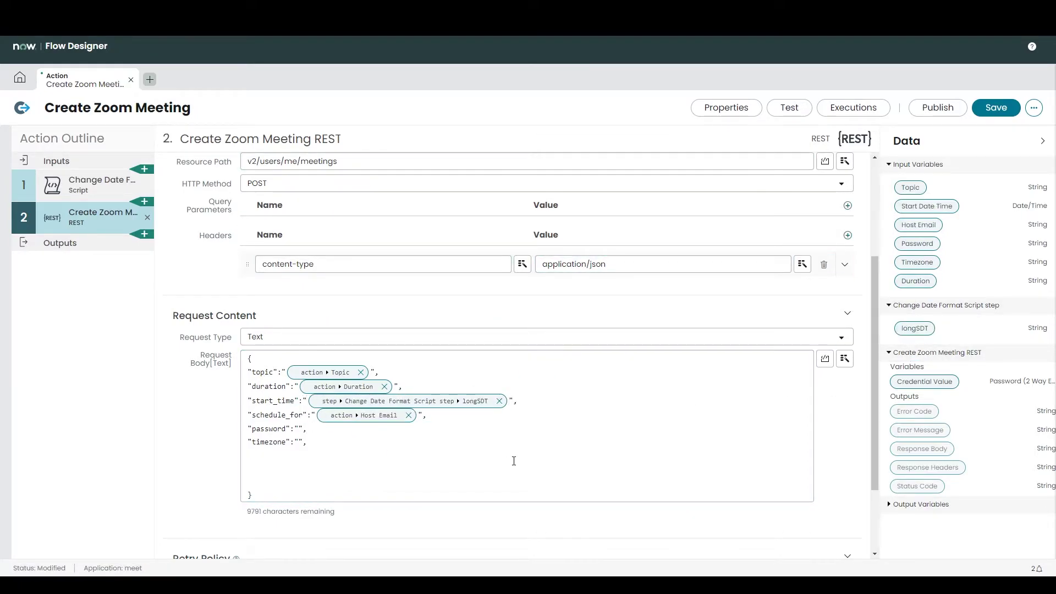
left_click_drag(917, 243, 297, 432)
left_click_drag(915, 263, 300, 444)
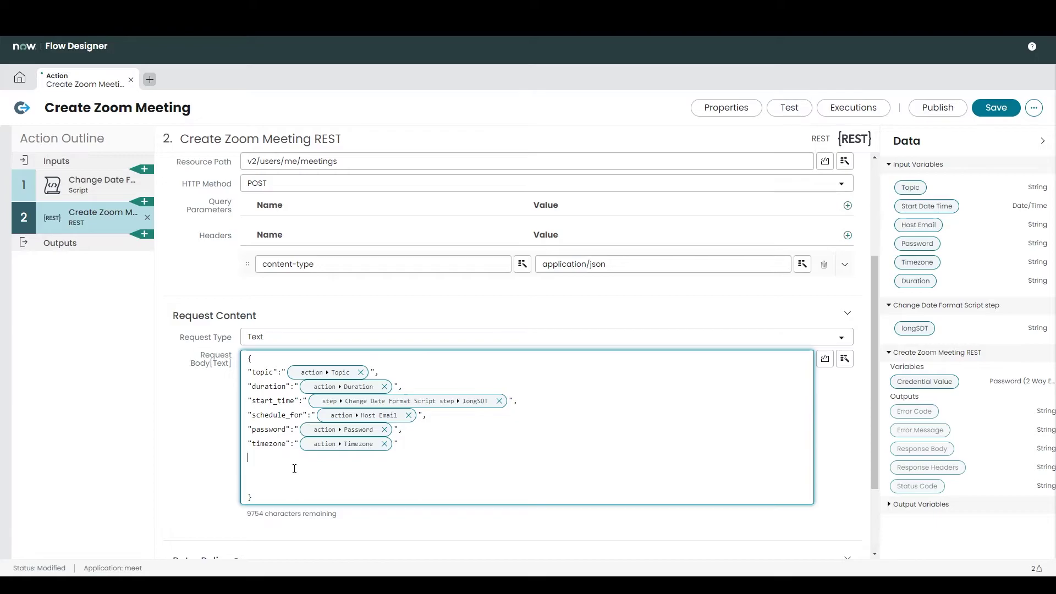
left_click(987, 116)
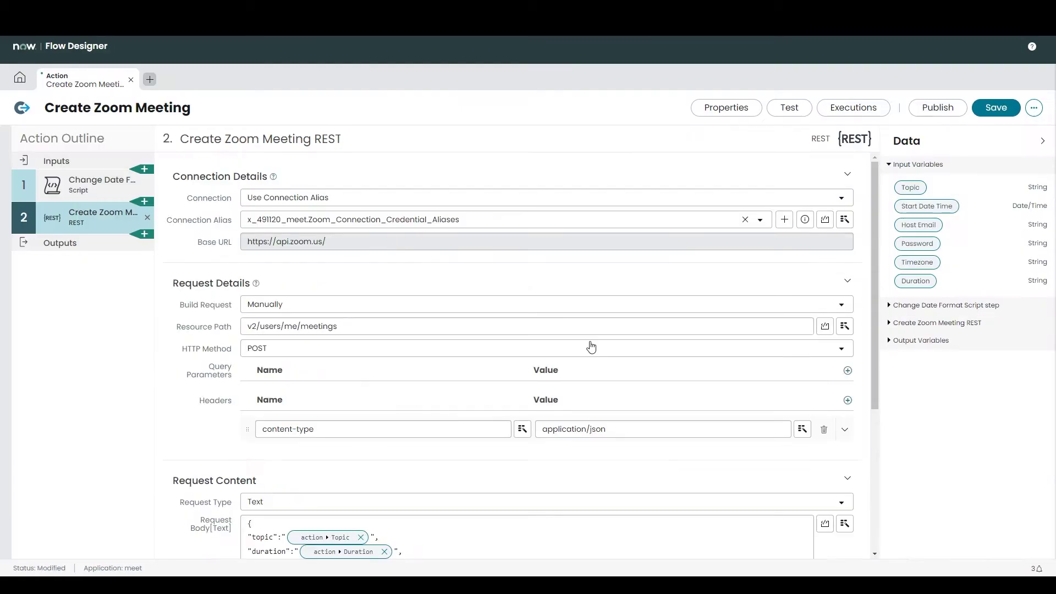
Step: Fill the action test form with an April 8, 02:00 start, the host e-mail and meeting password
left_click(789, 107)
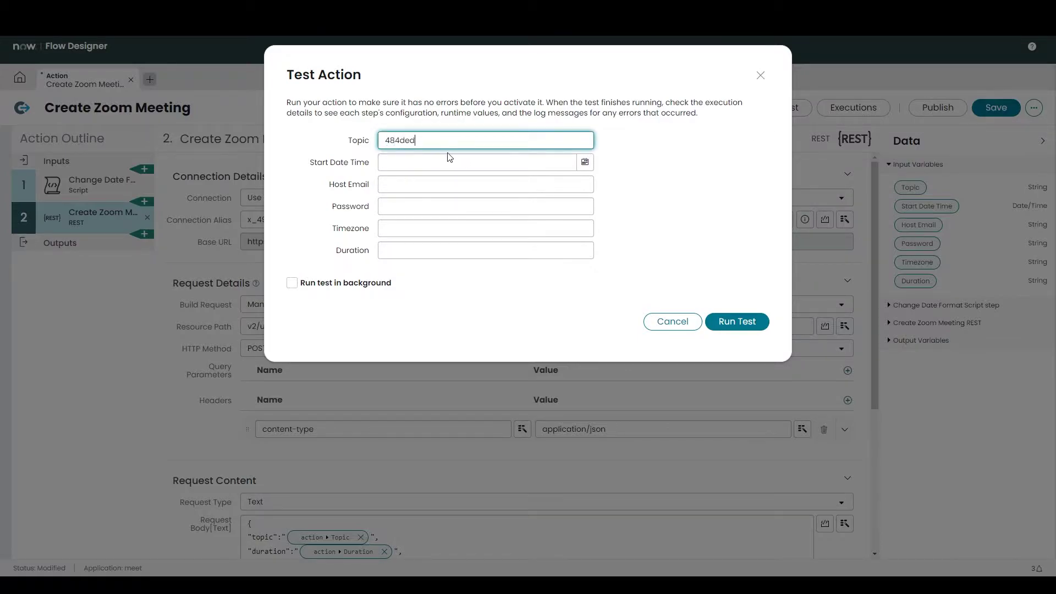
left_click(584, 161)
left_click(449, 259)
left_click(490, 224)
left_click(409, 247)
left_click(402, 186)
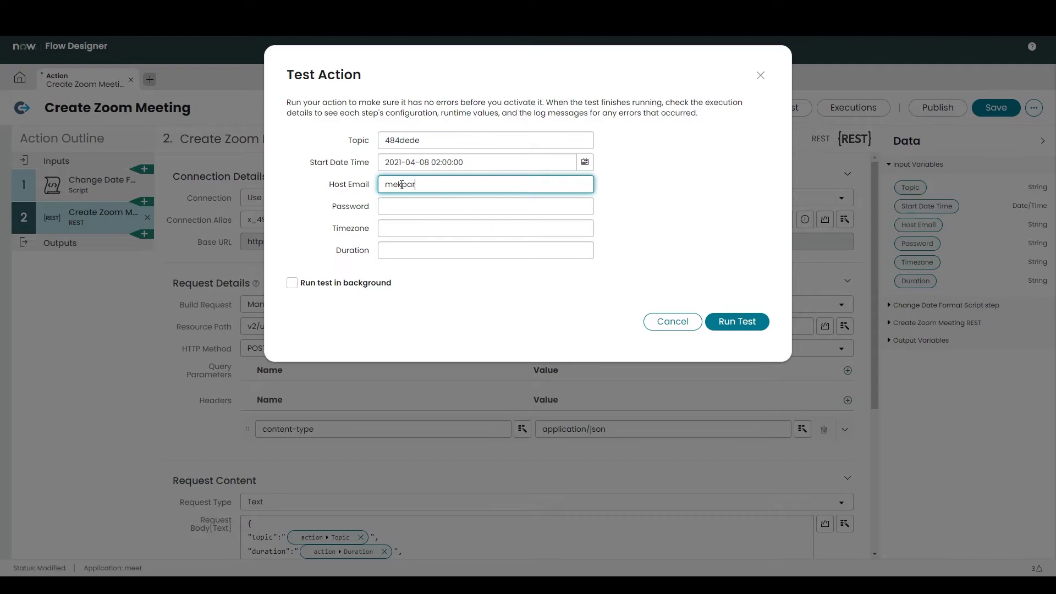
left_click(386, 200)
left_click(395, 225)
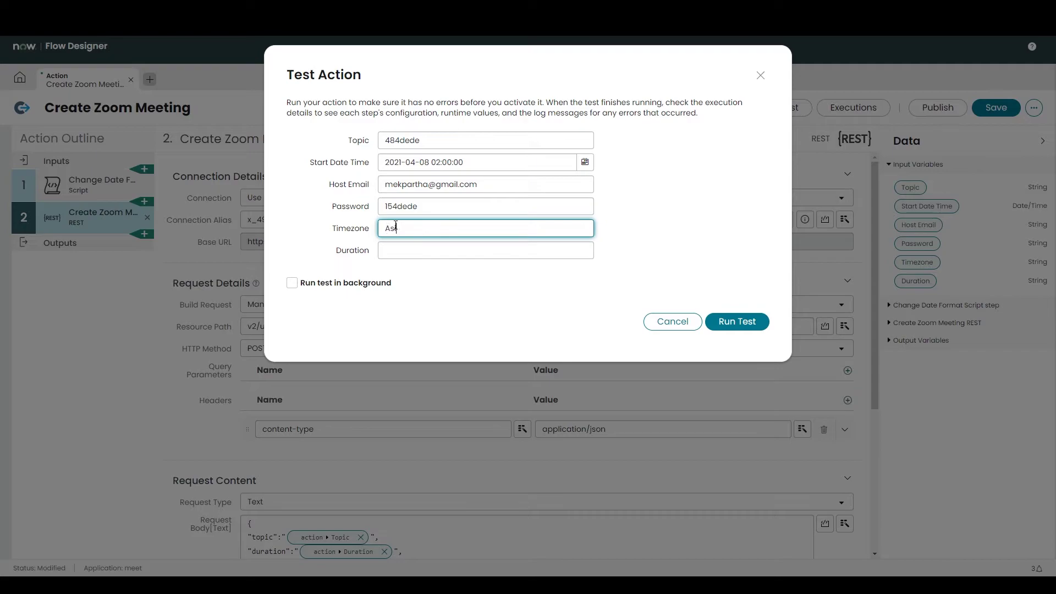
left_click(404, 252)
Step: Run the test and expand its execution details to see the REST step's status 201
left_click(736, 321)
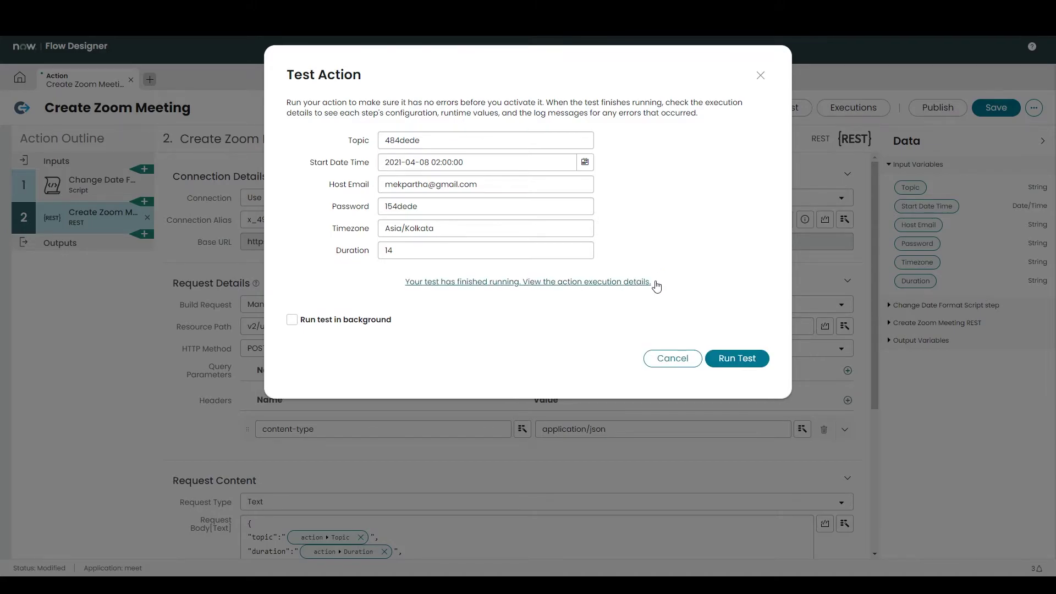
left_click(650, 284)
left_click(61, 426)
scroll(533, 349, "down", 10)
Step: View the full REST response body, then close it and the execution details
scroll(535, 350, "down", 1)
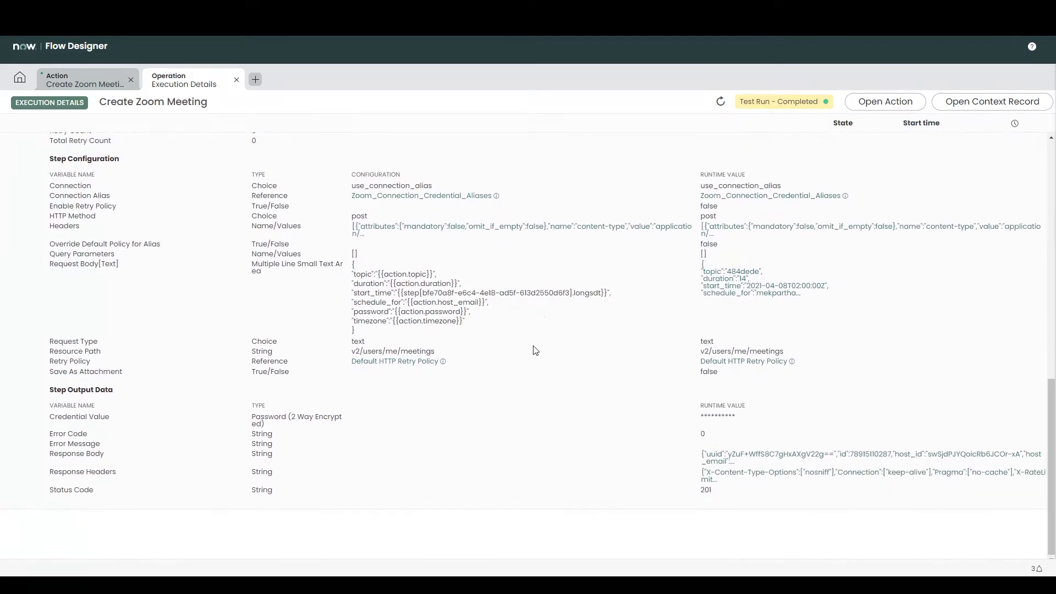
left_click(729, 455)
left_click(358, 131)
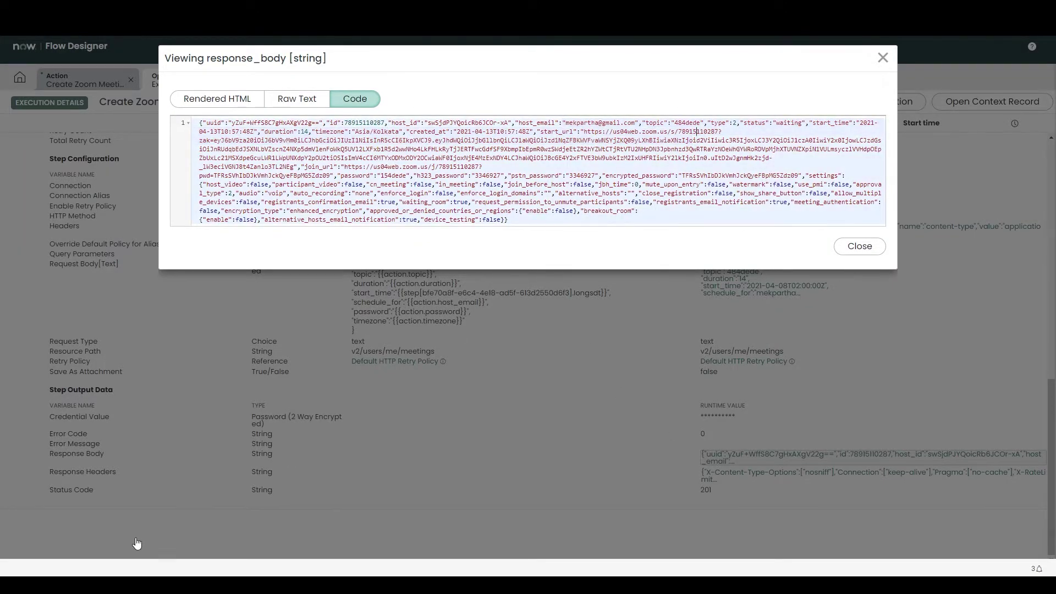
key("super")
key("Escape")
left_click(883, 59)
left_click(237, 80)
Step: Confirm meeting 484dede in the Zoom app's upcoming meetings, then close Zoom and the test form
key("super")
type("zoom")
key("Return")
left_click(88, 270)
left_click(342, 269)
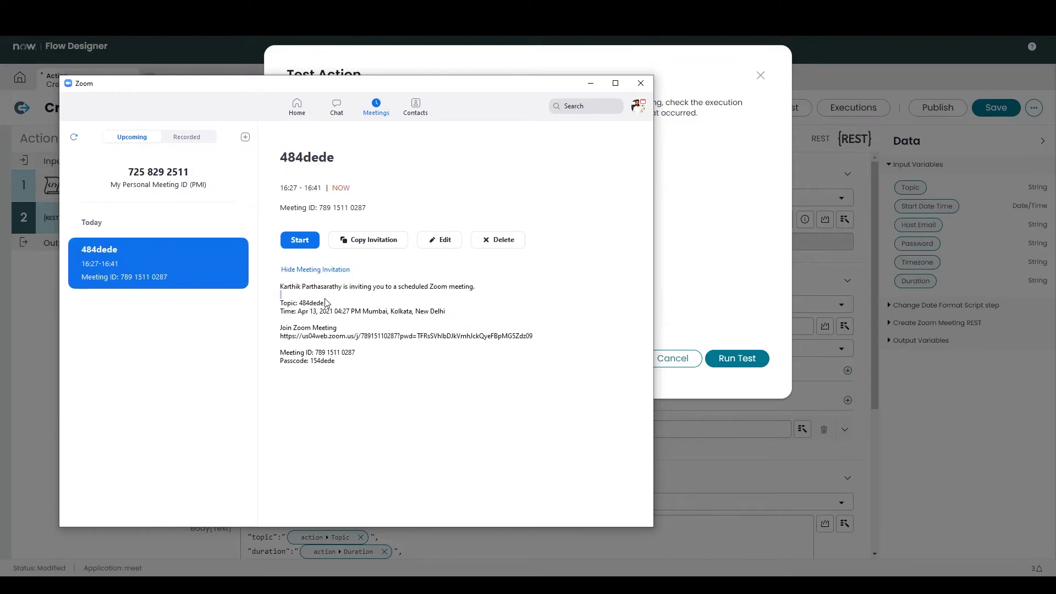
triple_click(309, 304)
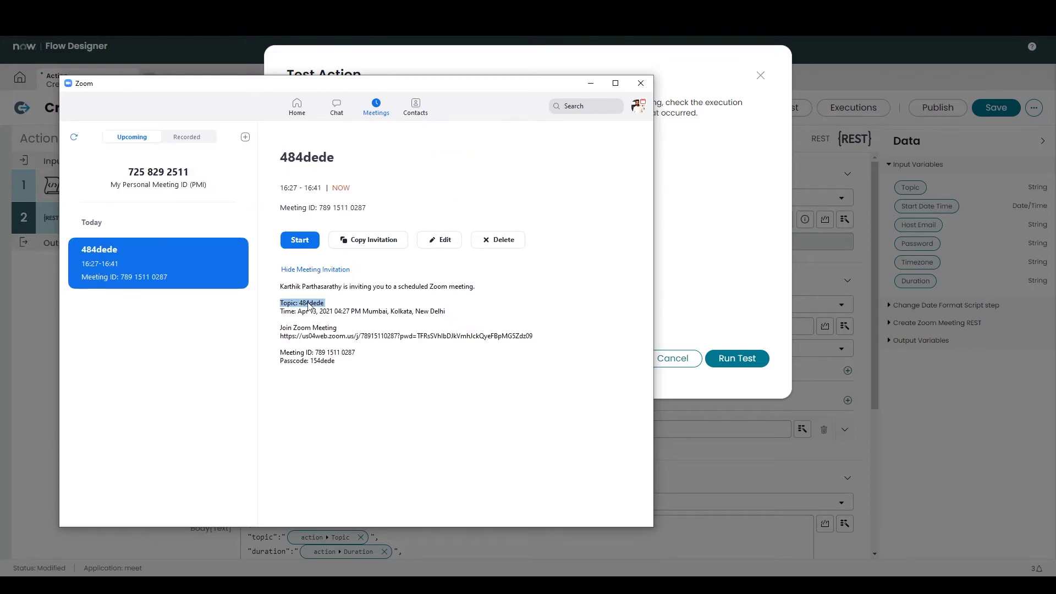
left_click(640, 83)
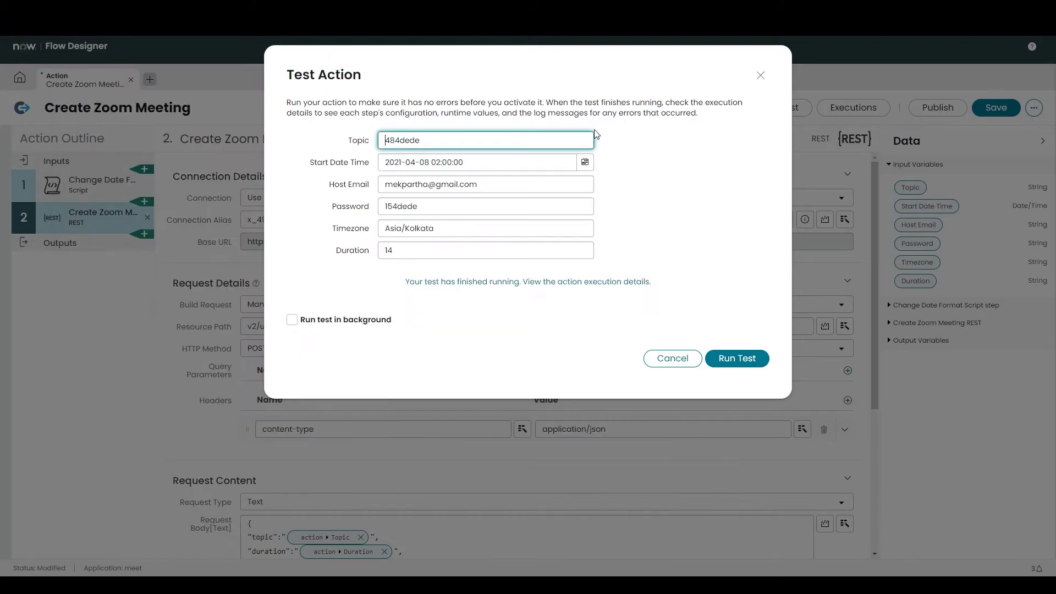
left_click(760, 76)
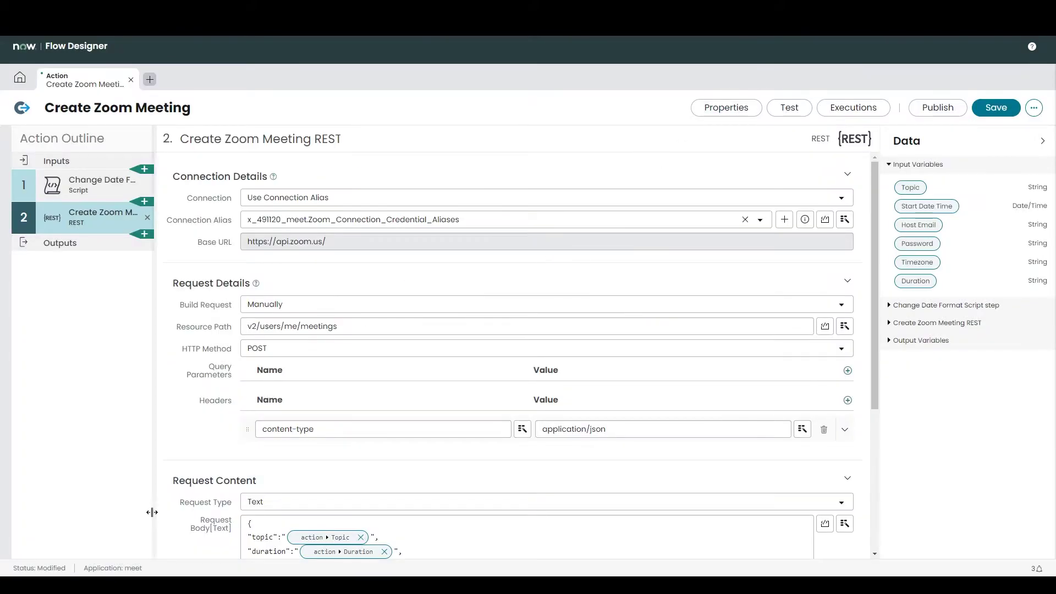
Step: Copy the selected path text from the PDF guide
key("alt+Tab")
scroll(534, 392, "up", 6)
scroll(534, 392, "up", 5)
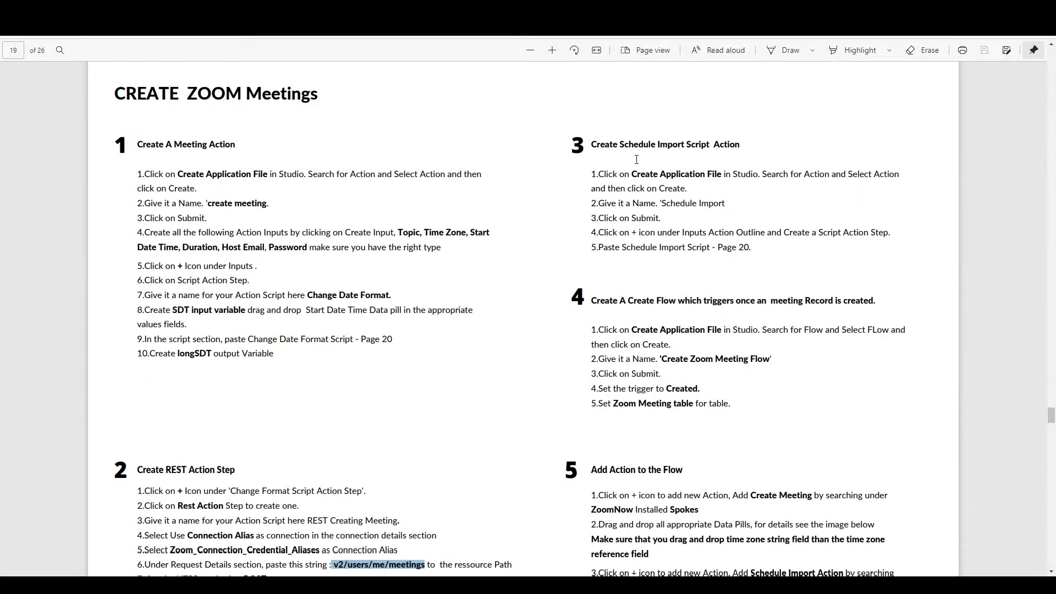
right_click(170, 575)
left_click(156, 558)
left_click(225, 528)
Step: Save and publish the Create Zoom Meeting action, then select the name Schedule Import in the guide
left_click(996, 107)
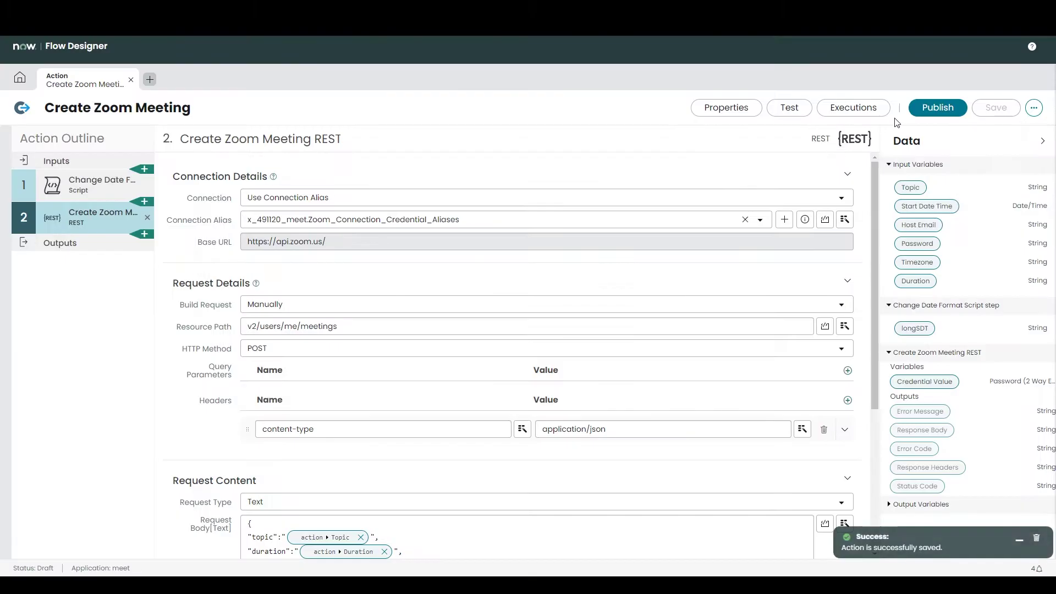
left_click(917, 107)
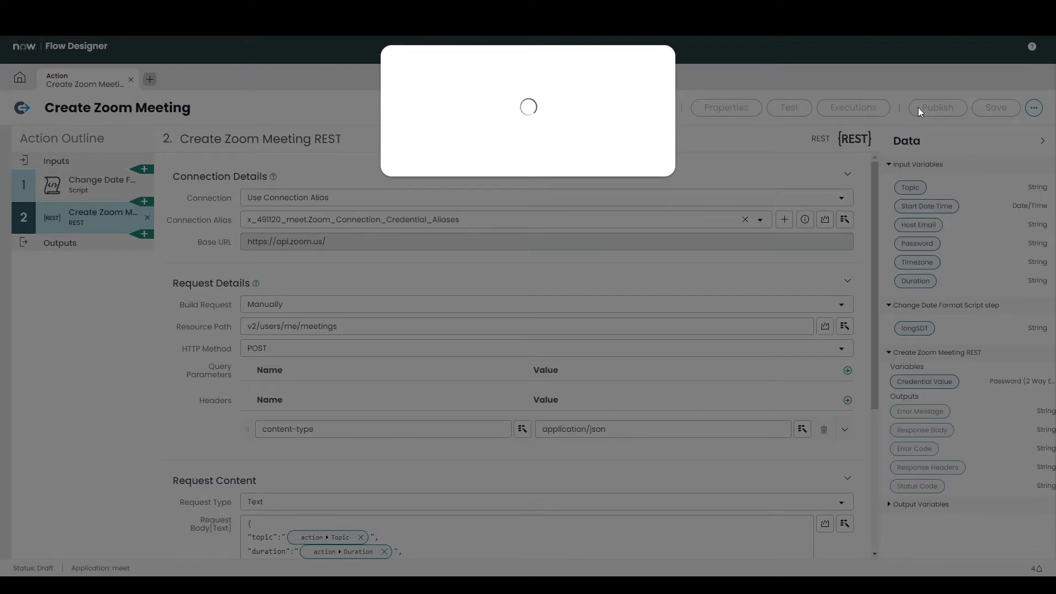
key("alt+Tab")
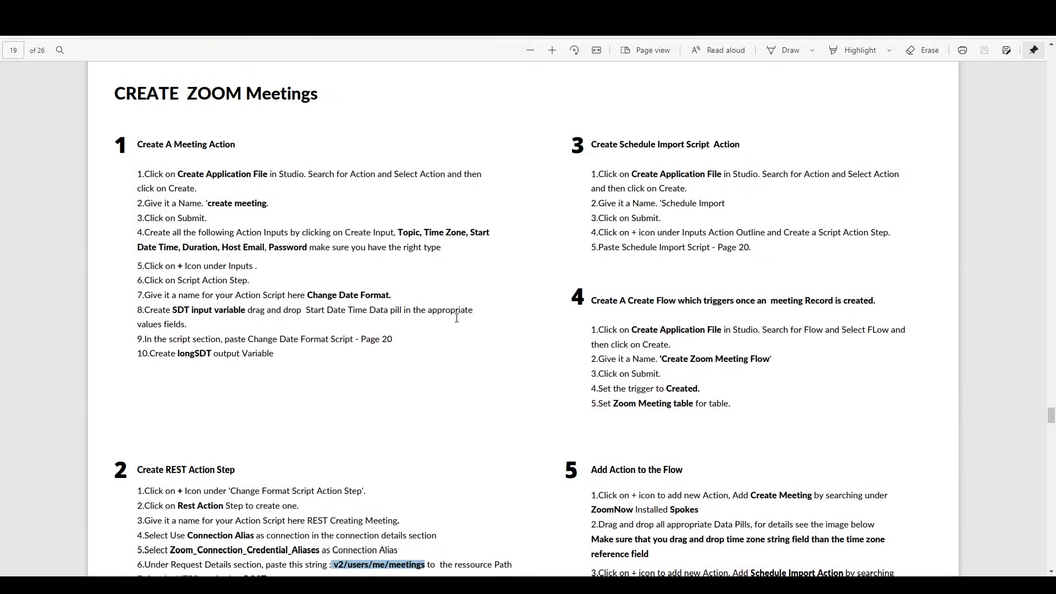
left_click_drag(661, 203, 726, 204)
key("ctrl+c")
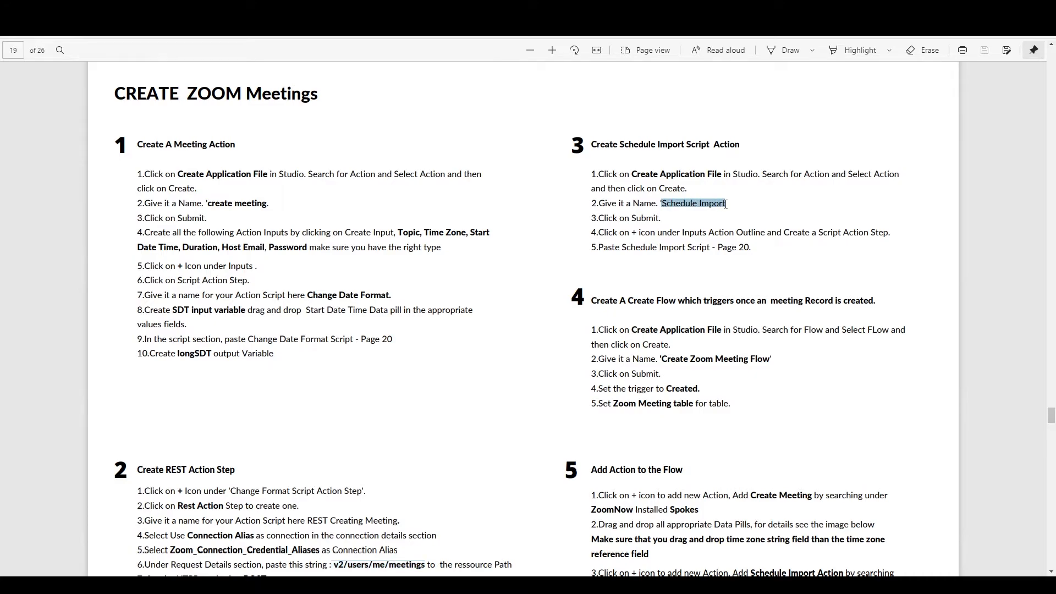
Step: Create a new Studio action file named Schedule Import in the meet application
key("alt+Tab")
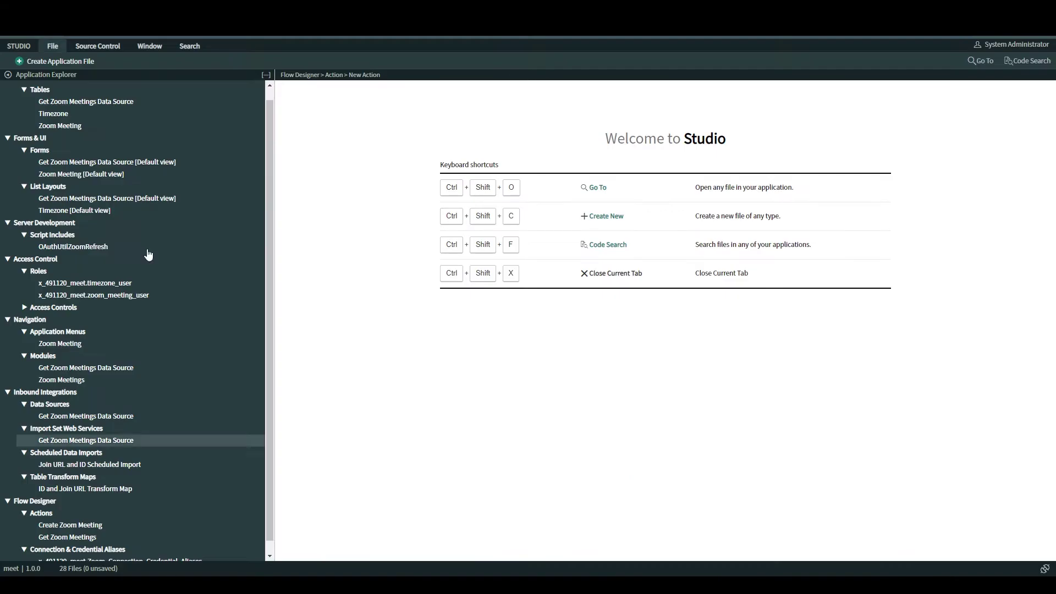
key("ctrl+alt+c")
type("ac")
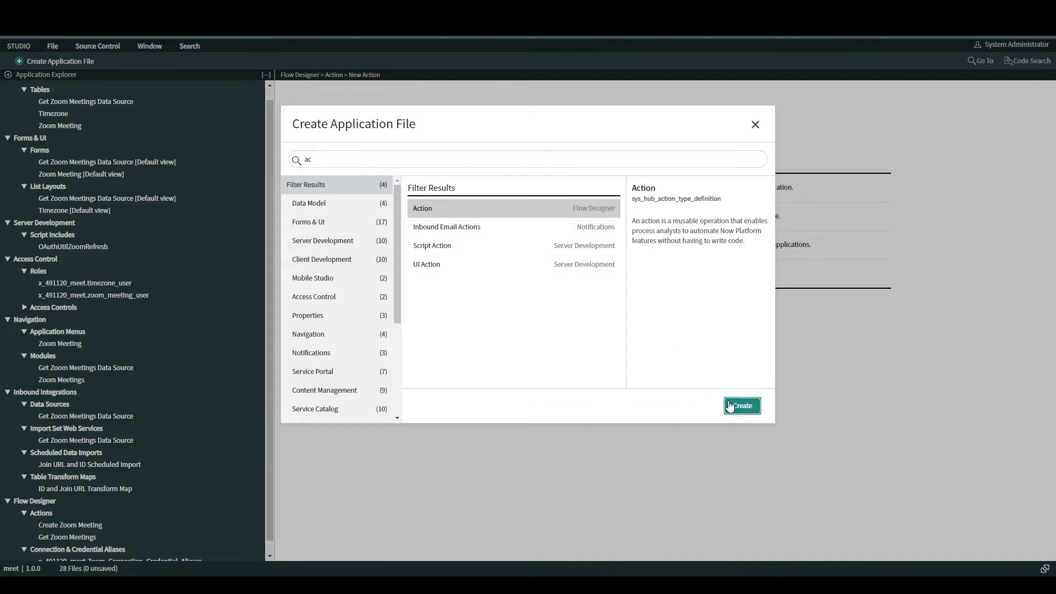
left_click(742, 405)
key("ctrl+v")
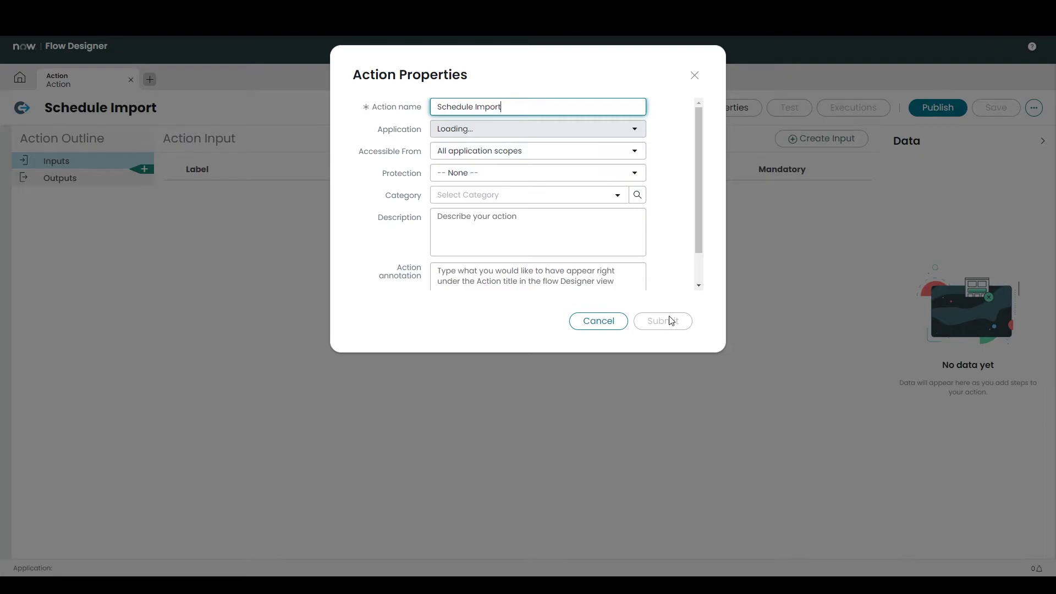
left_click(671, 321)
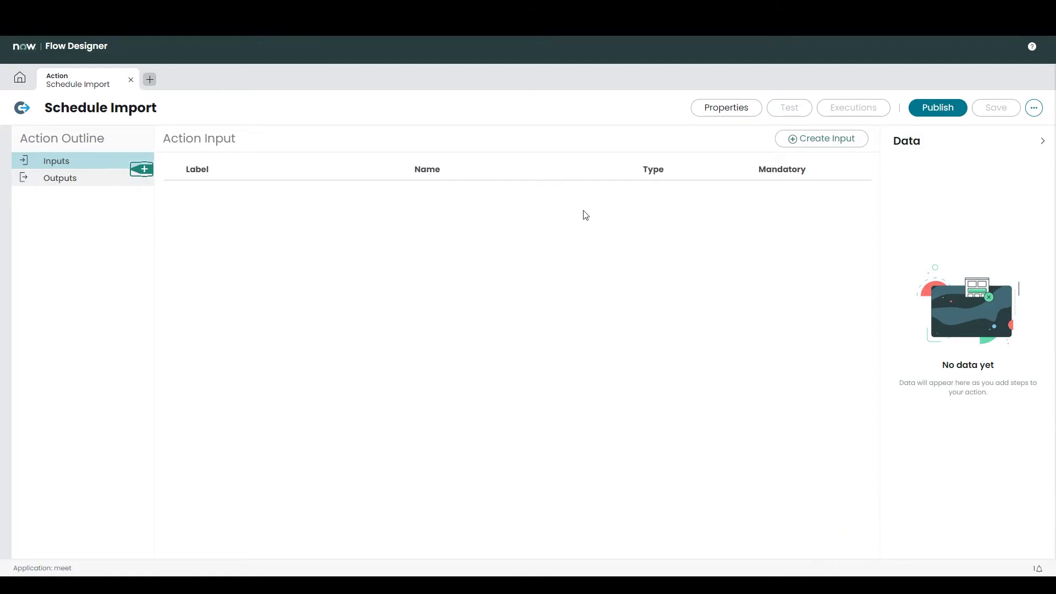
left_click(141, 169)
Step: Add a Script step to the action and rename it Schedule Import Script
scroll(683, 321, "down", 10)
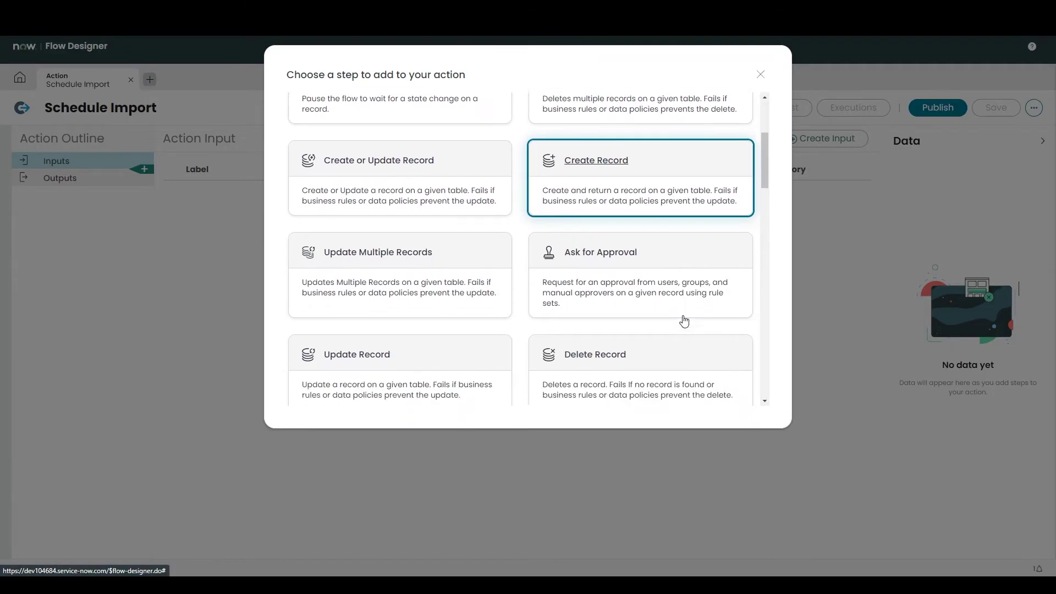
left_click(637, 256)
type("Schedule Import")
double_click(328, 139)
key("BackSpace")
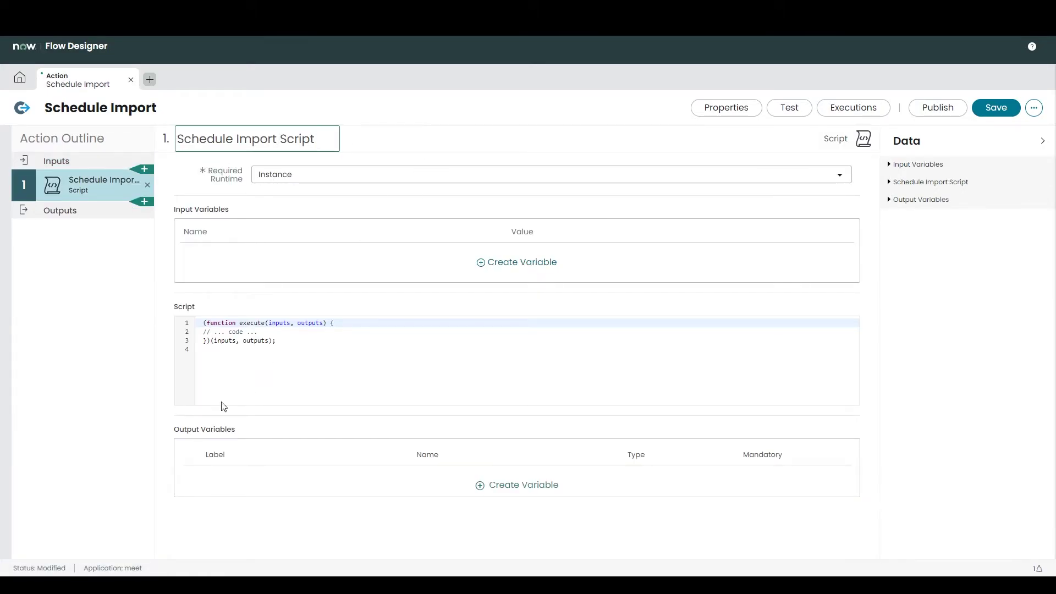
Step: Paste the three Schedule Import script lines from the PDF, then save and publish the action
key("alt+Tab")
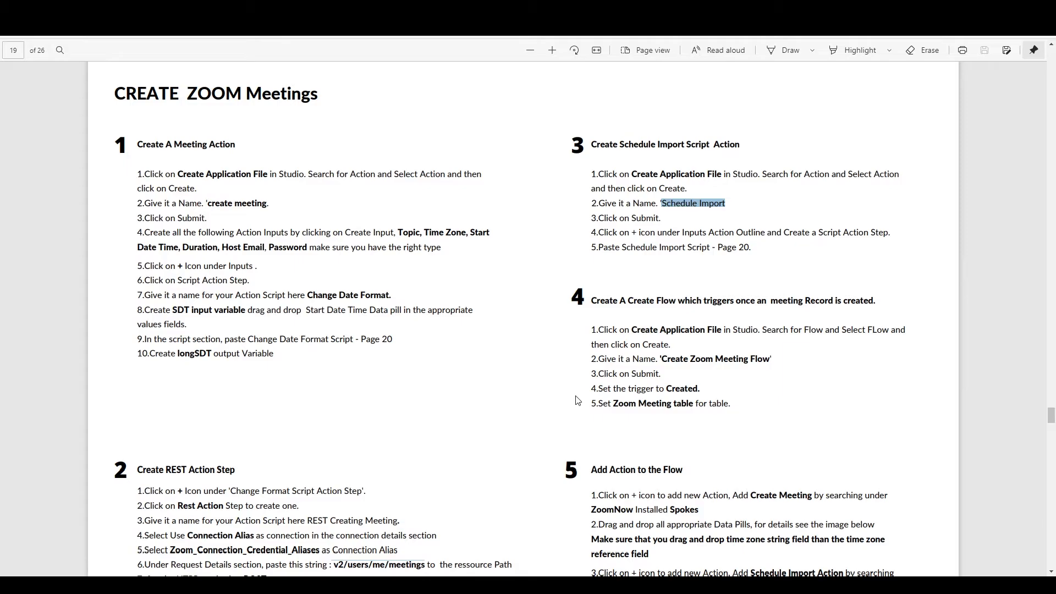
scroll(575, 396, "down", 15)
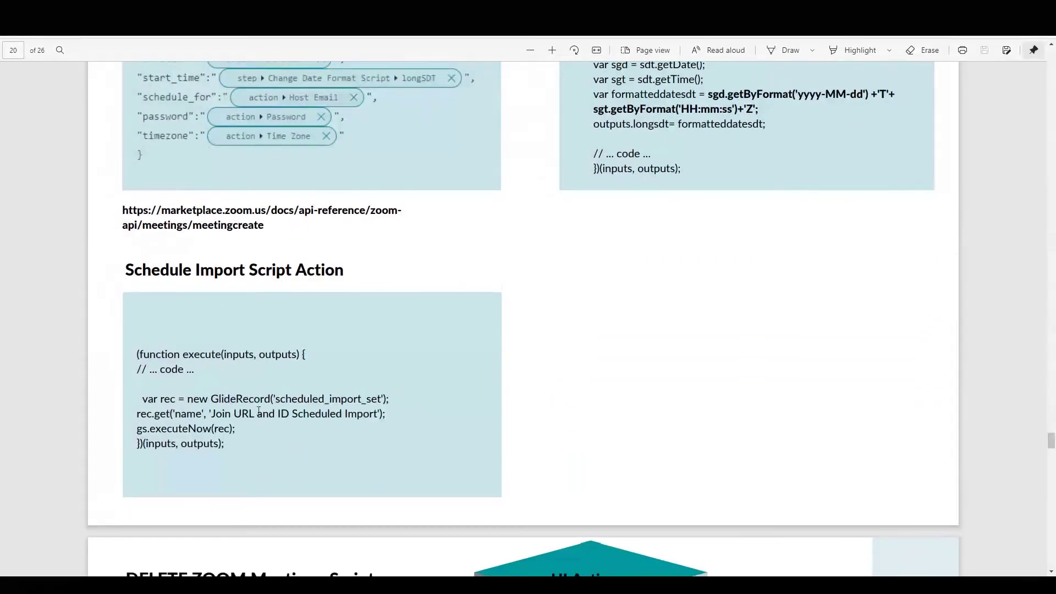
left_click_drag(136, 393, 243, 430)
key("ctrl+c")
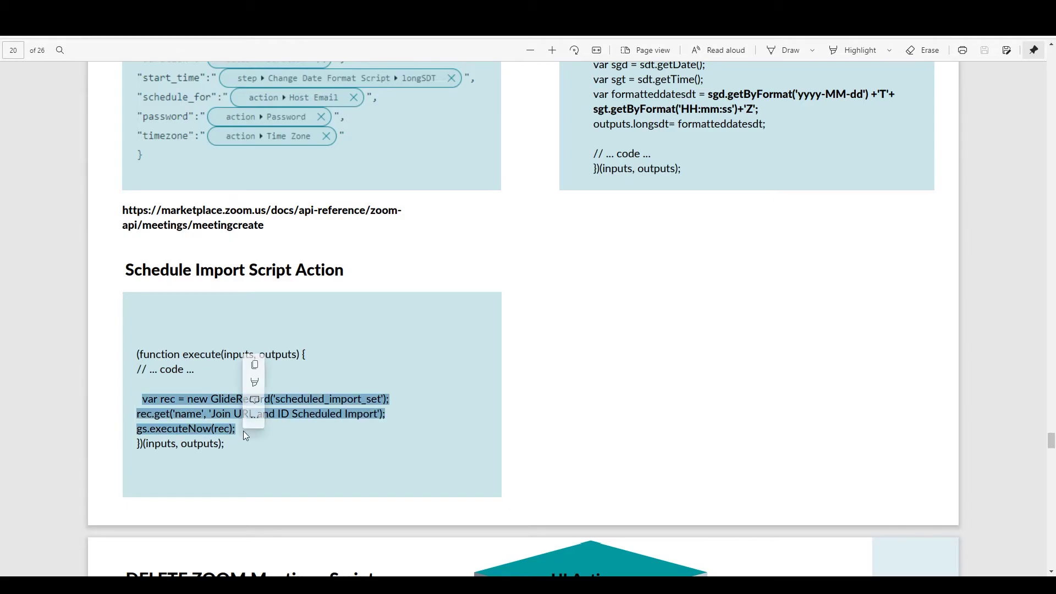
left_click(205, 549)
left_click(339, 323)
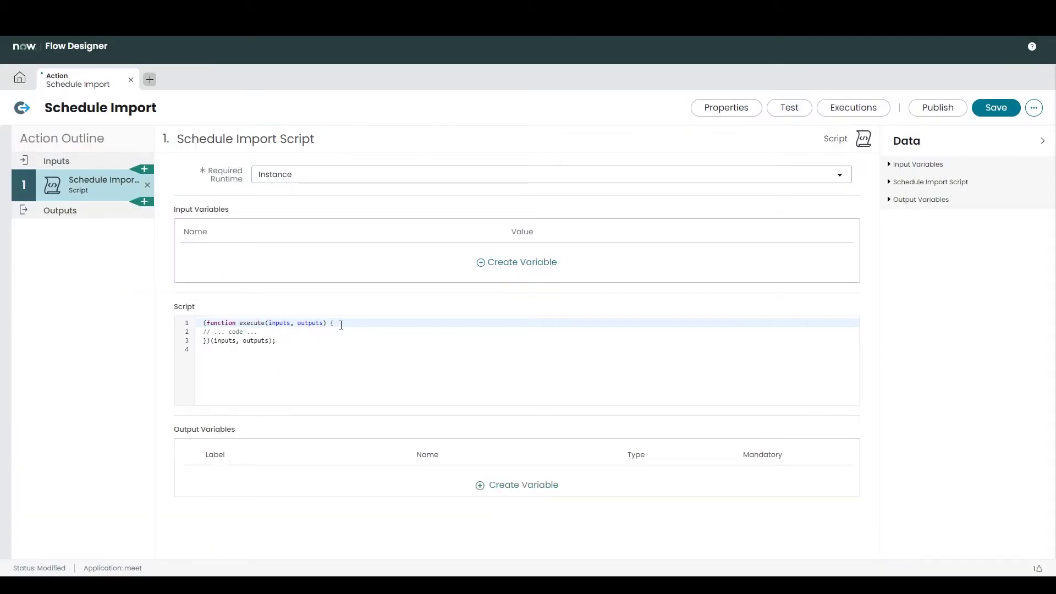
key("ctrl+v")
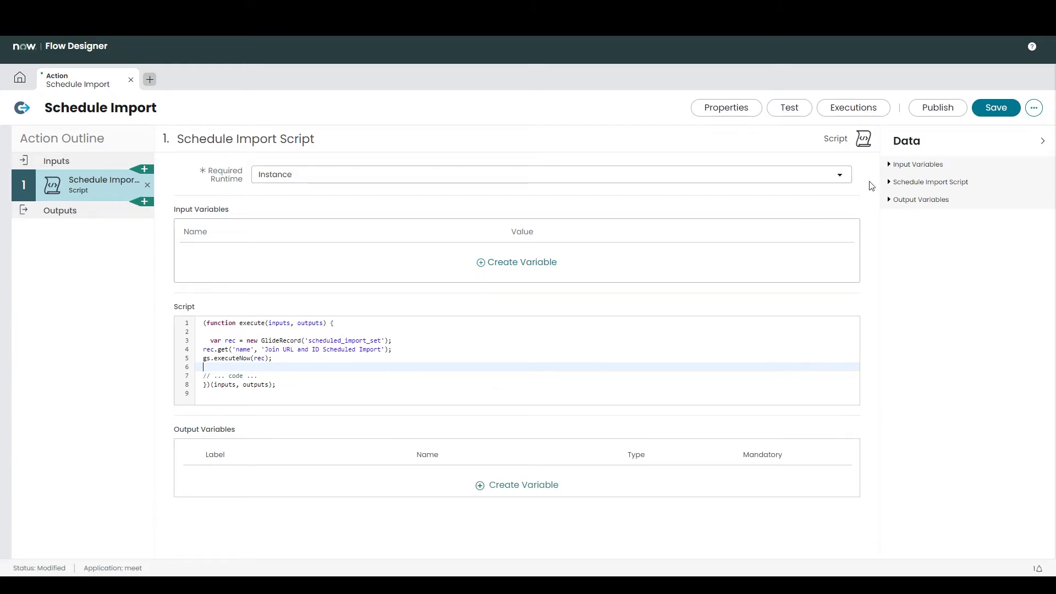
key("ctrl+s")
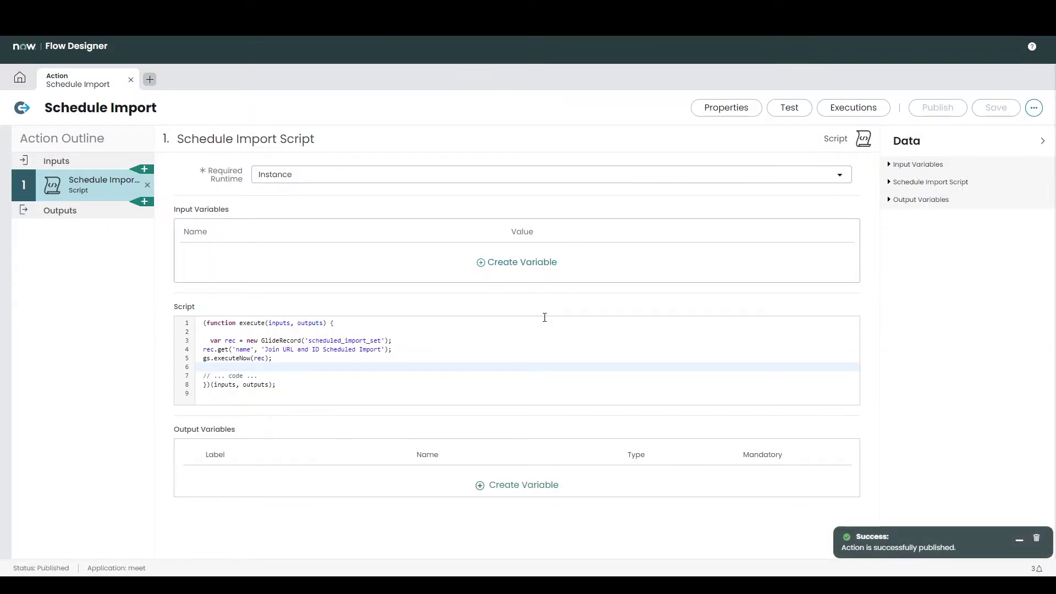
key("ctrl+w")
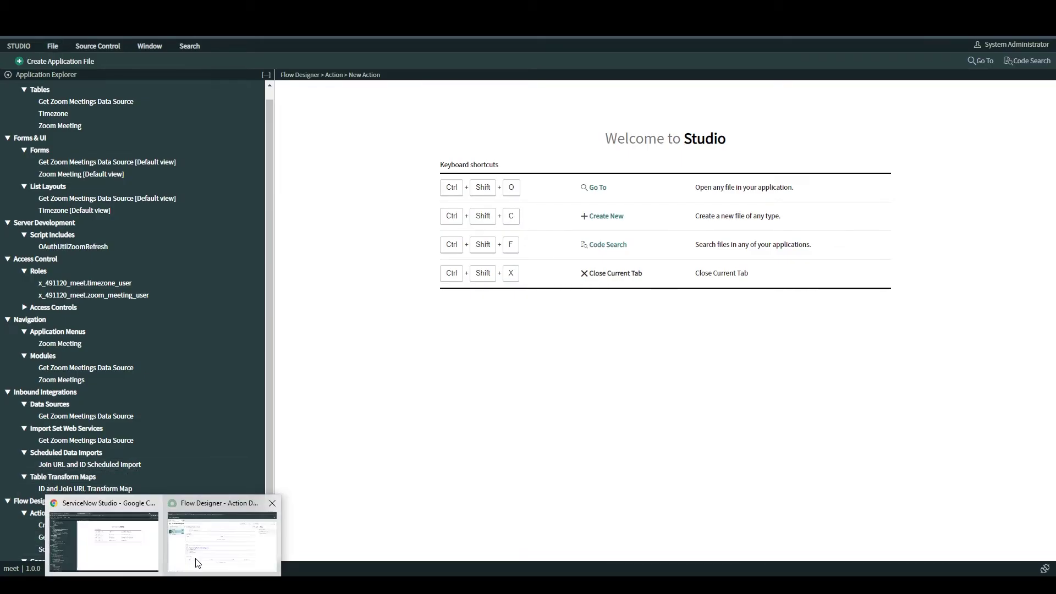
left_click(198, 562)
left_click(455, 397)
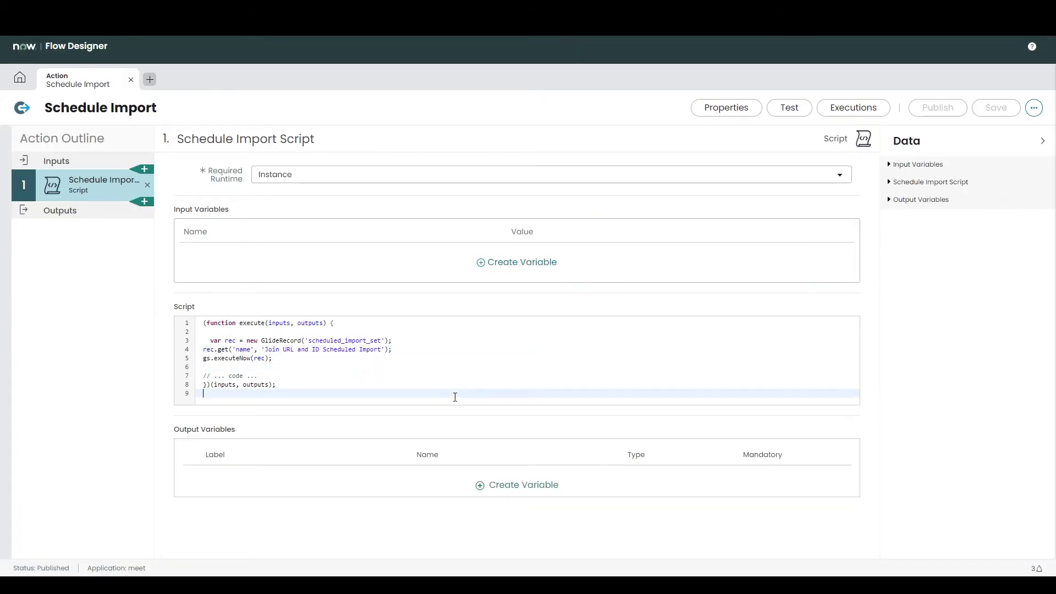
Step: Start a new Flow application file in Studio, choosing a flow rather than a subflow
key("alt+Tab")
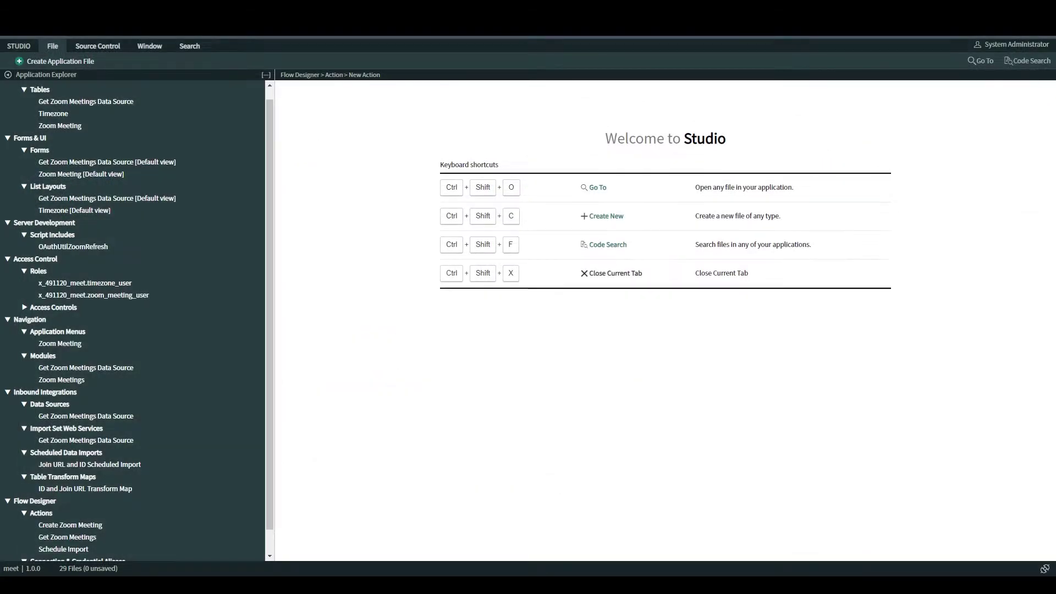
left_click(33, 61)
type("f")
left_click(470, 265)
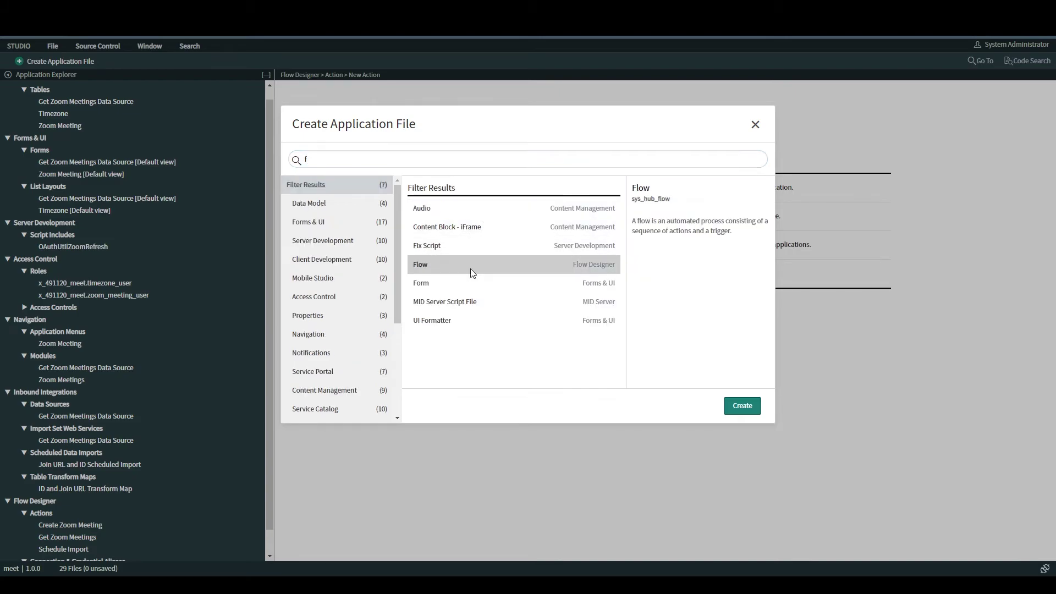
left_click(742, 405)
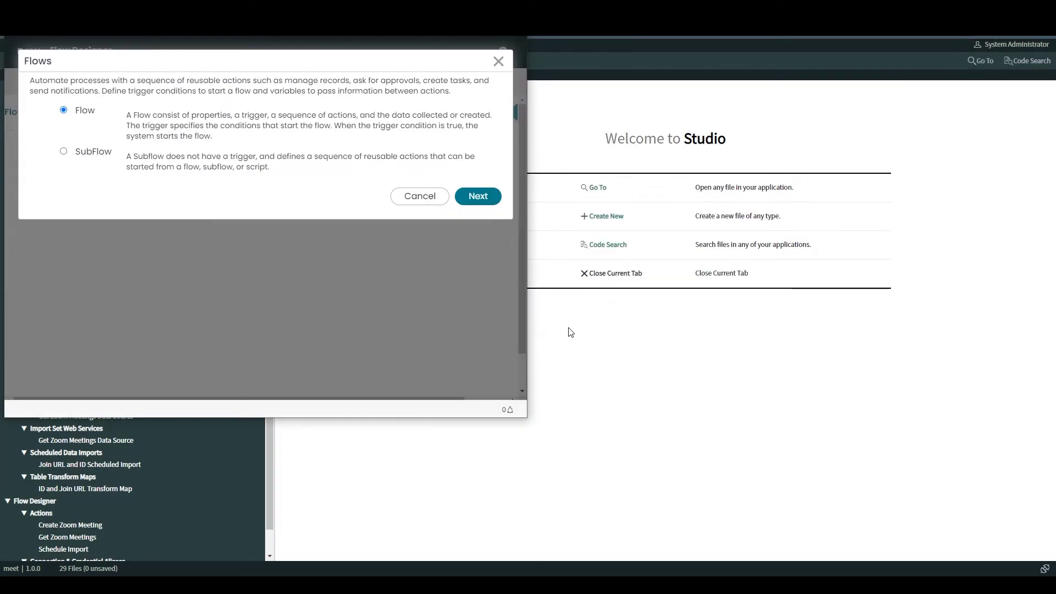
left_click(467, 193)
Step: Name the flow Create Zoom Meeting Flow, submit its properties and maximize Flow Designer
key("alt+Tab")
scroll(671, 447, "up", 10)
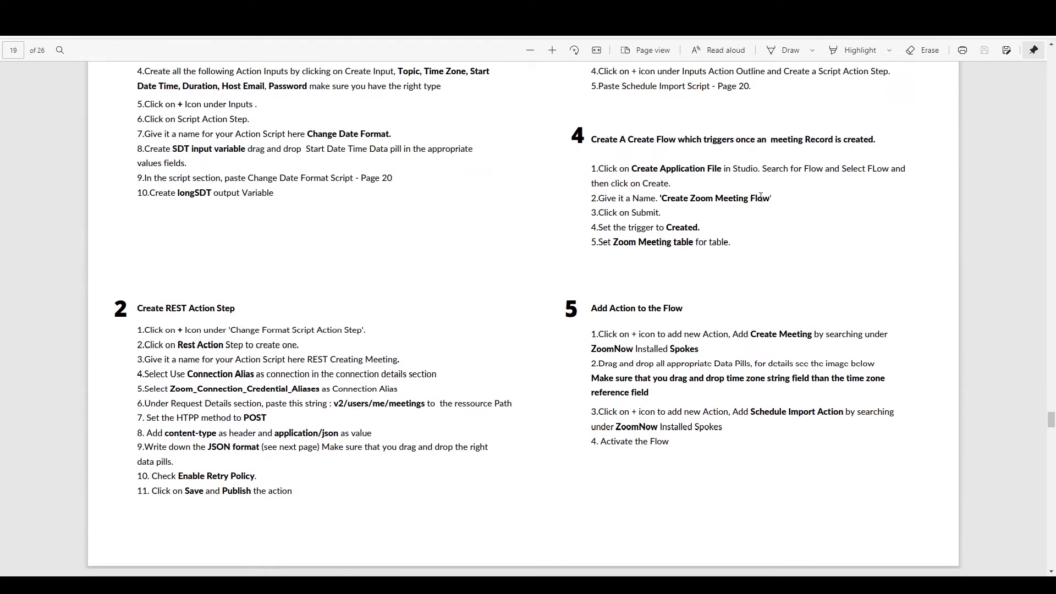
left_click_drag(770, 198, 674, 199)
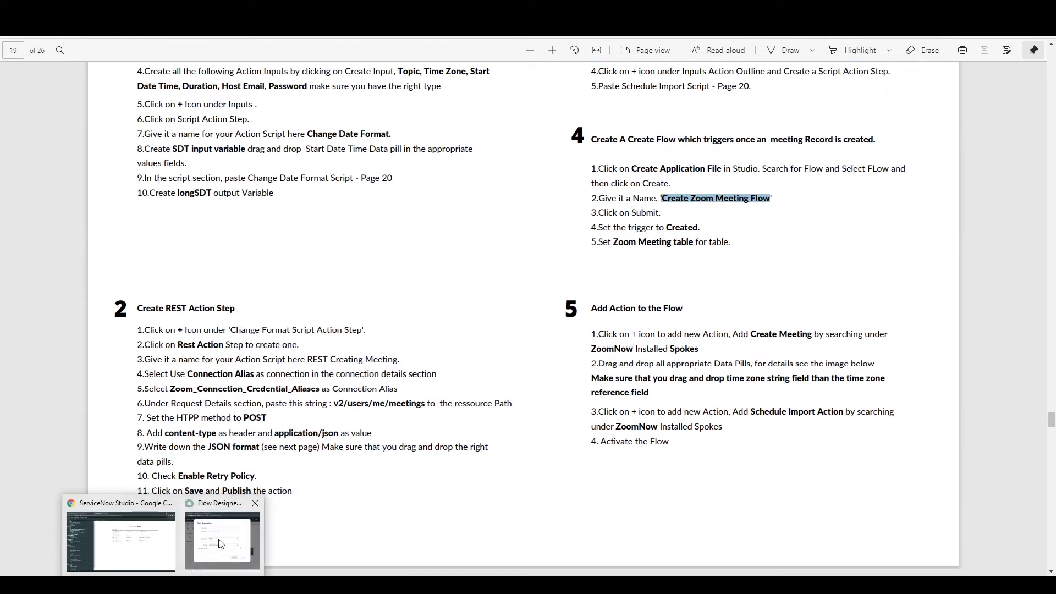
left_click(208, 569)
type("Create Zoom Meeting Flow")
left_click(411, 314)
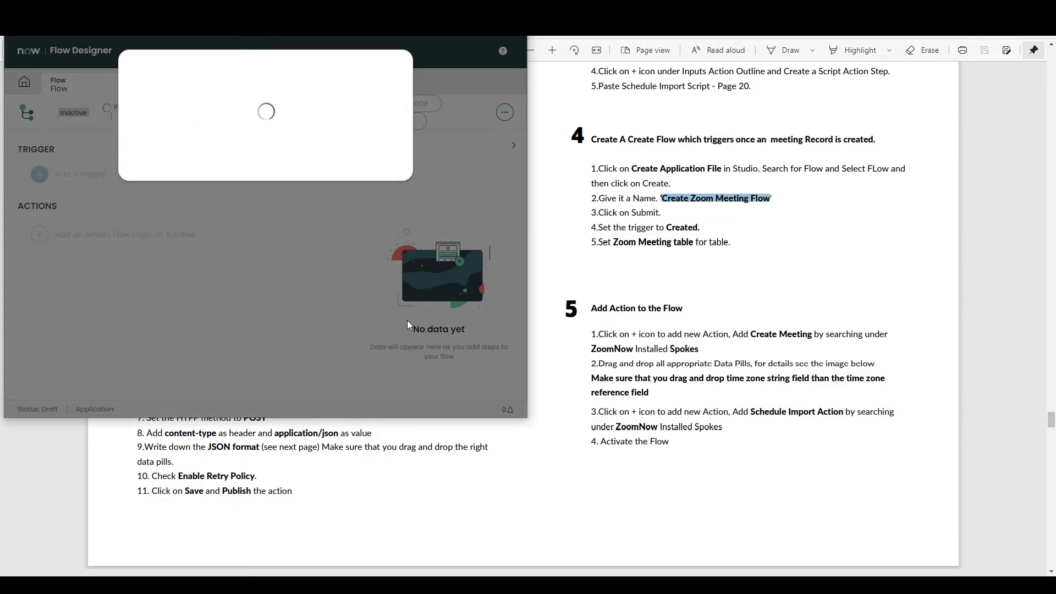
key("super+Up")
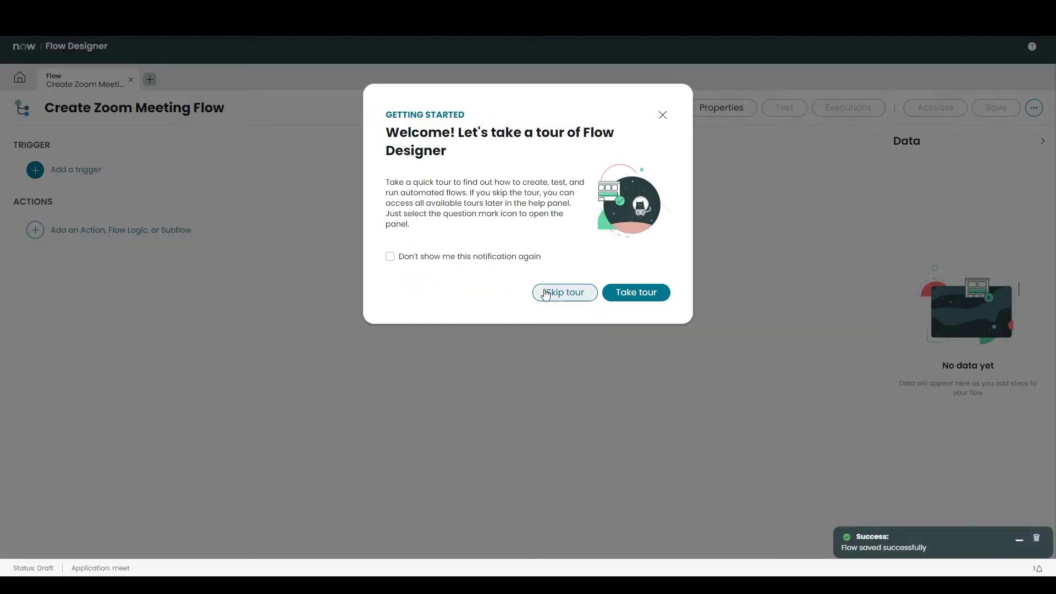
left_click(565, 292)
Step: Add a Created record trigger on the Zoom Meeting table
left_click(80, 171)
left_click(152, 252)
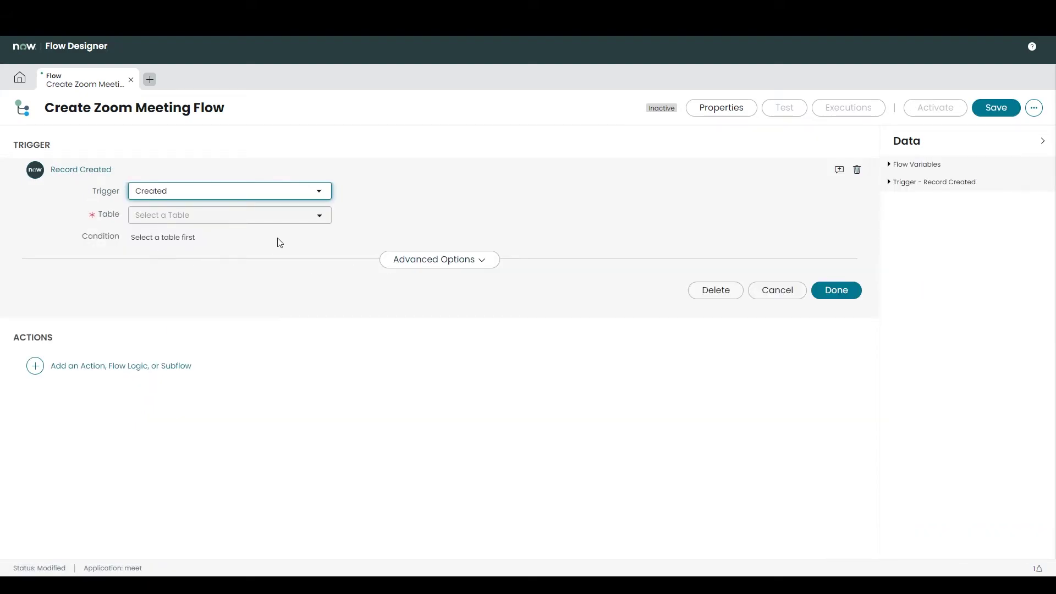
left_click(297, 216)
type("zoo")
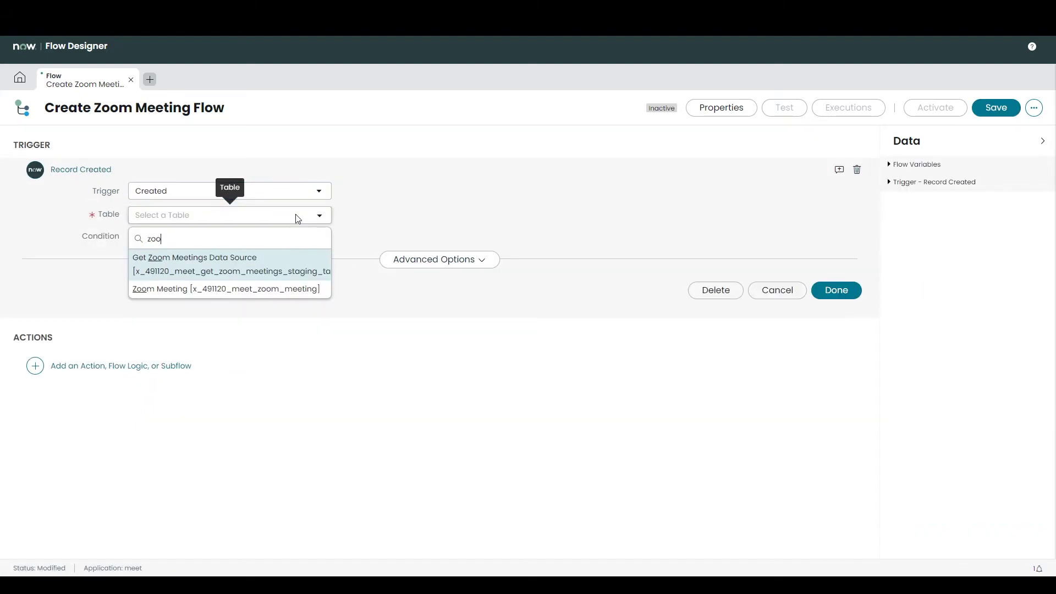
left_click(282, 288)
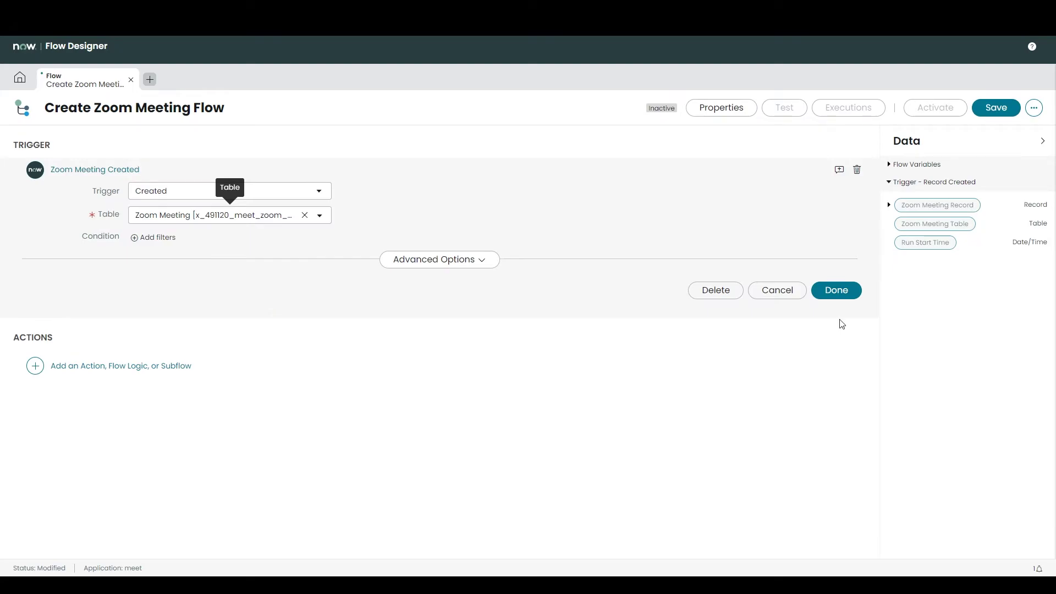
left_click(835, 290)
left_click(36, 228)
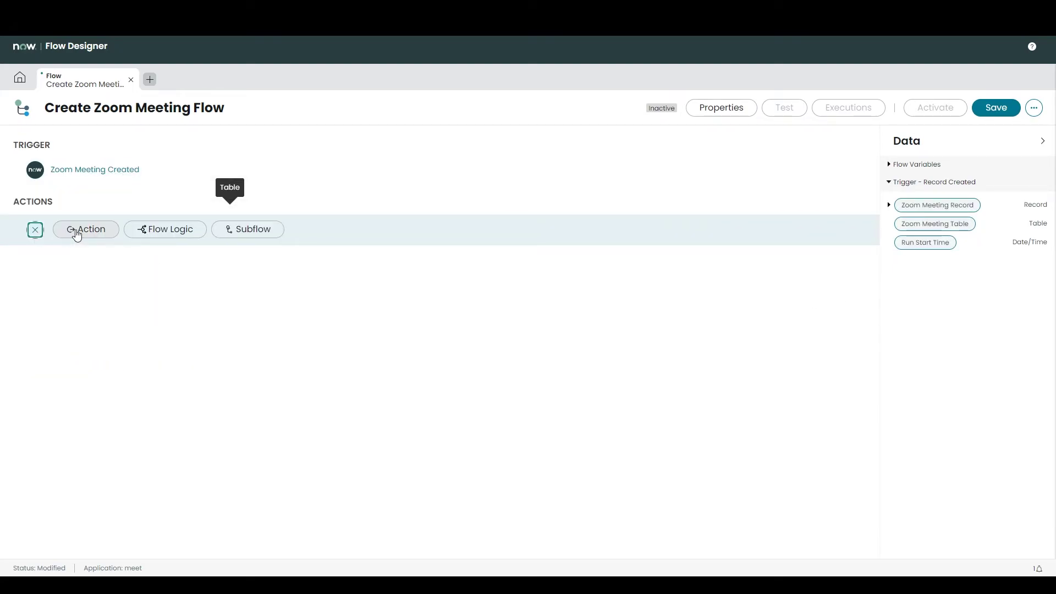
Step: Add the Create Zoom Meeting action and map its first input from the Zoom Meeting Record
left_click(77, 231)
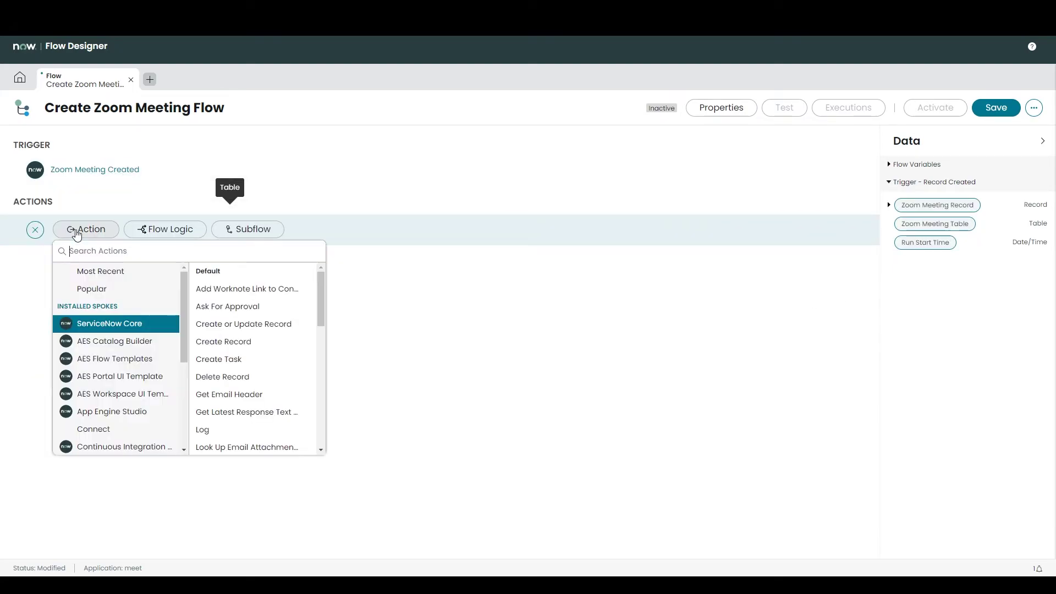
type("mee")
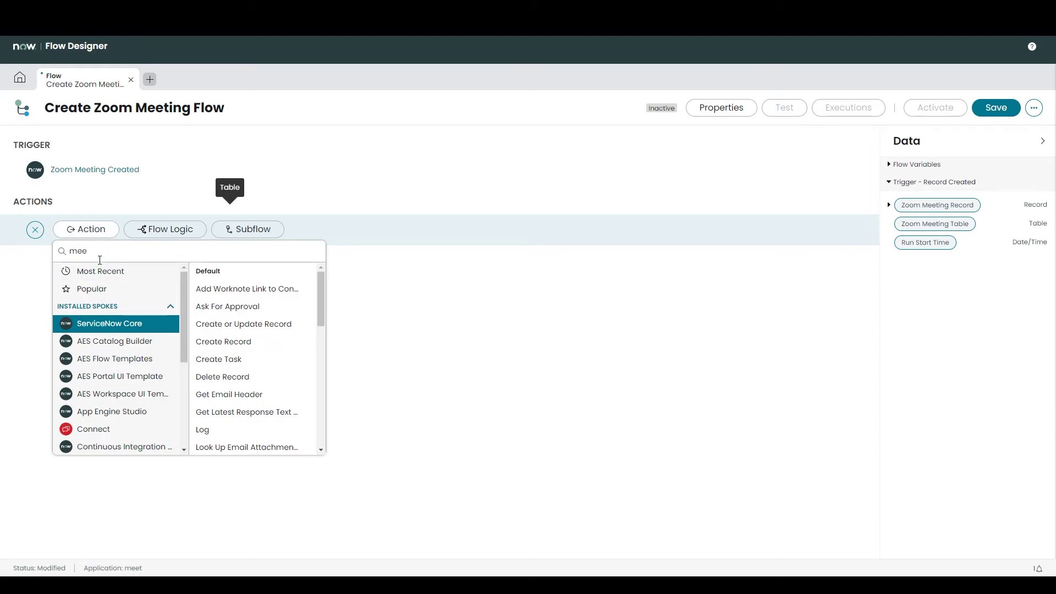
type("t")
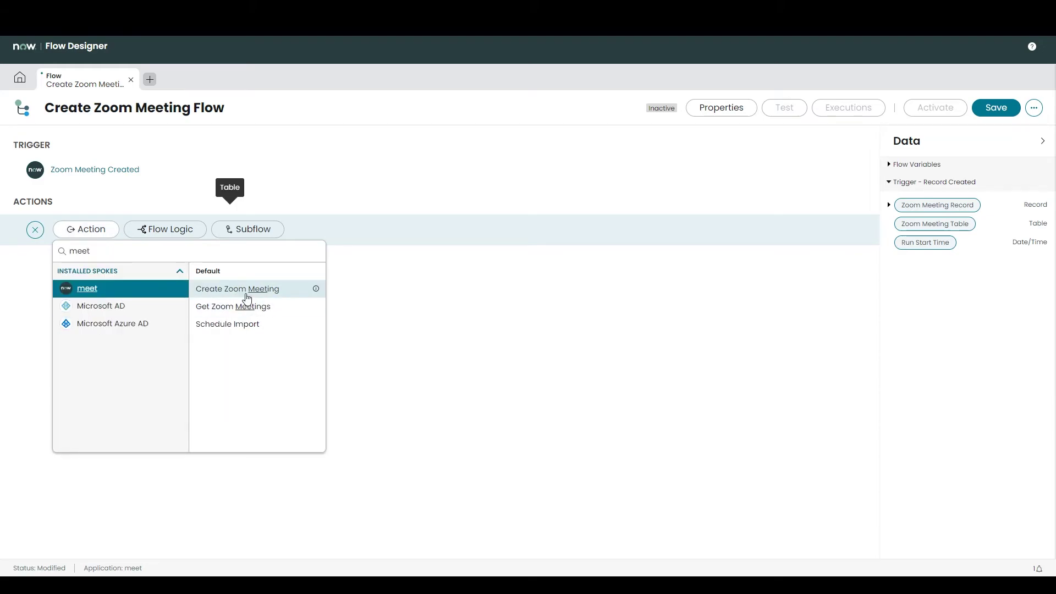
left_click(246, 296)
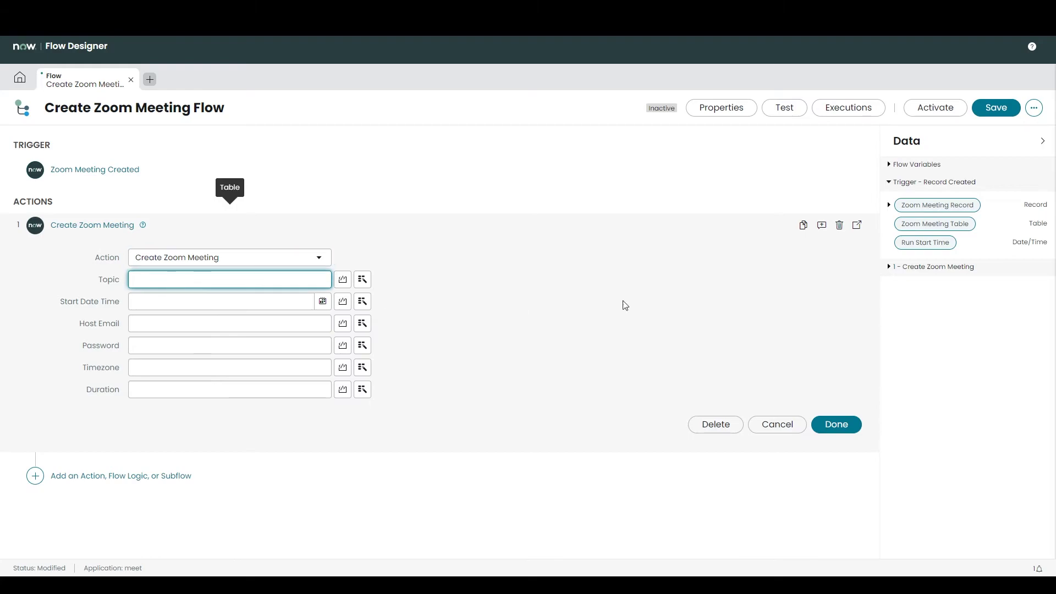
left_click(887, 208)
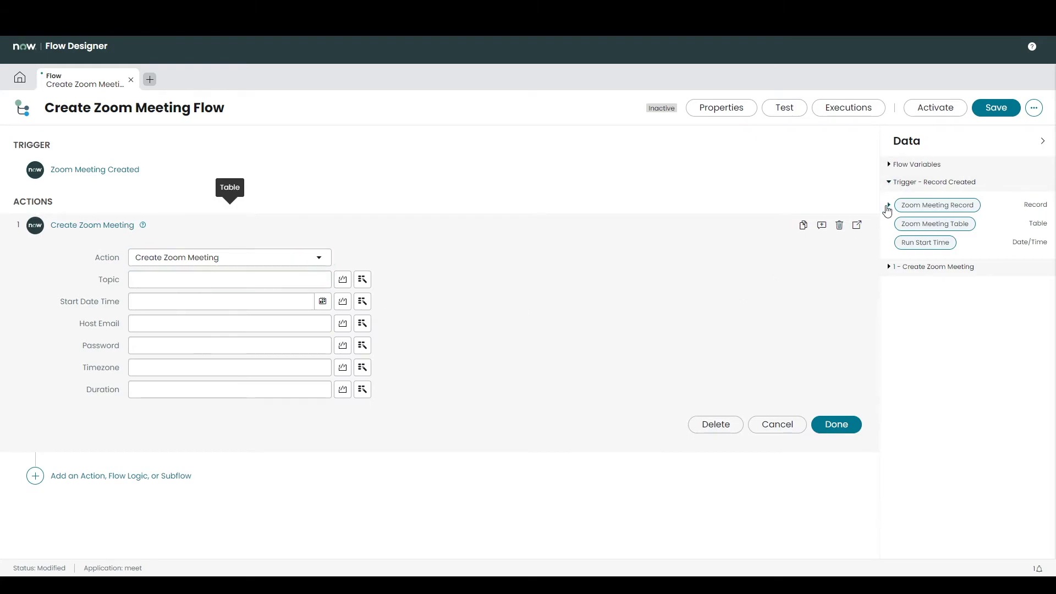
left_click(888, 207)
scroll(935, 385, "down", 1)
left_click_drag(917, 416, 242, 282)
Step: Map Start Date Time, Host Email and Password from the triggering Zoom Meeting Record
left_click(888, 204)
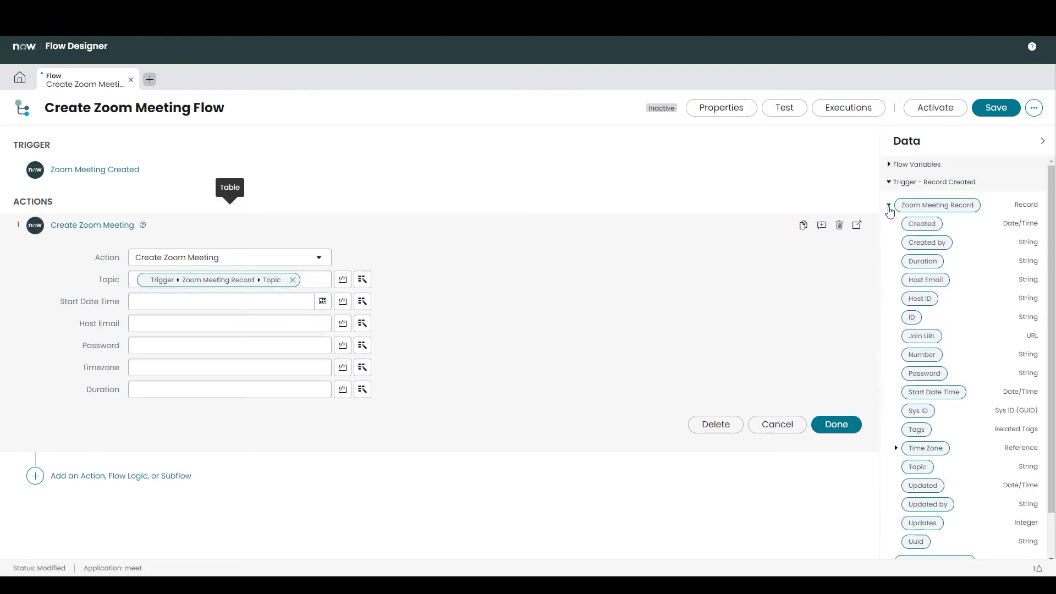
left_click_drag(934, 391, 171, 308)
left_click_drag(930, 280, 209, 325)
left_click_drag(924, 373, 165, 346)
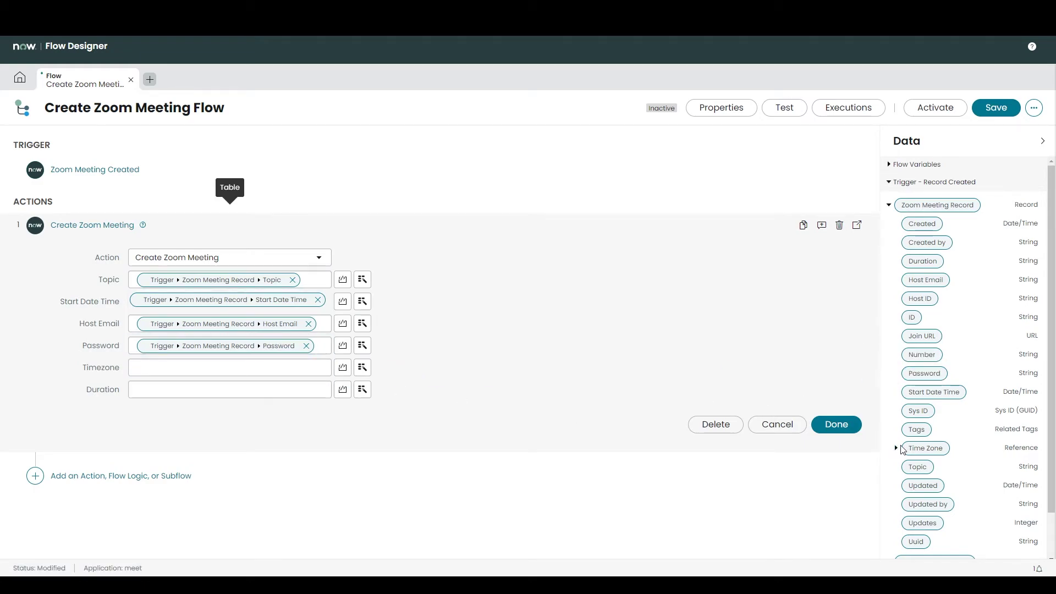
Step: Map the record's Time Zone > Timezone and Duration into the action and finish configuring it
left_click(895, 448)
scroll(985, 450, "down", 3)
left_click_drag(933, 376, 182, 374)
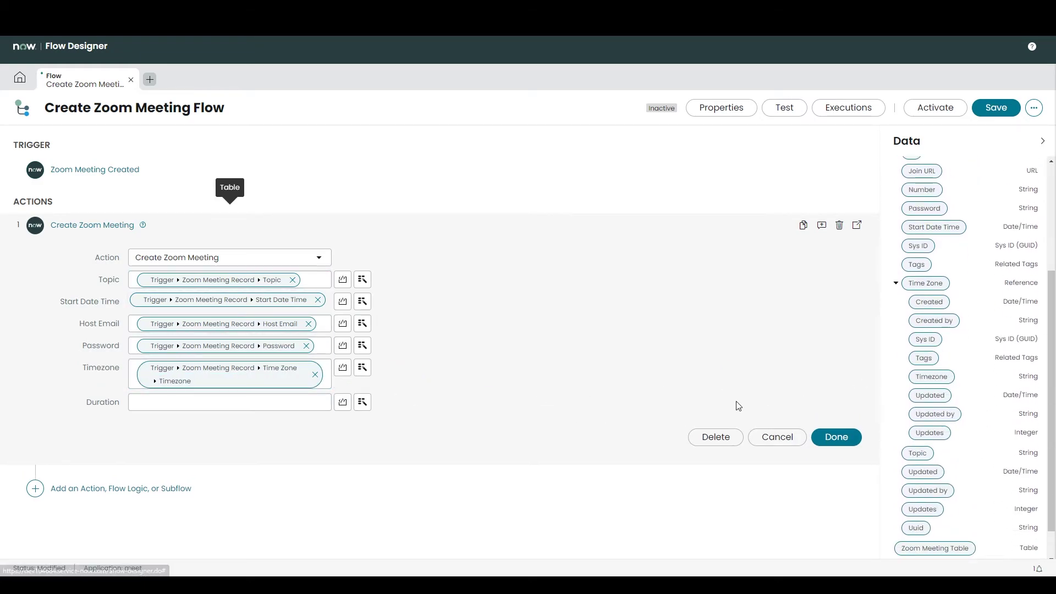
scroll(909, 413, "up", 2)
scroll(954, 327, "up", 1)
left_click_drag(922, 261, 190, 404)
left_click(830, 443)
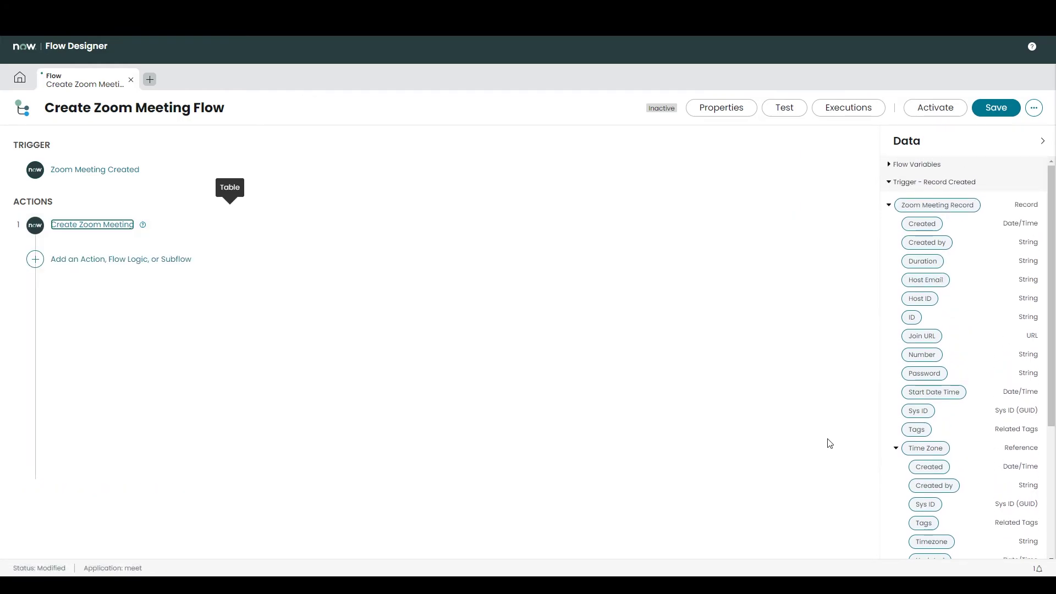
left_click(35, 261)
left_click(72, 259)
Step: Add Schedule Import as the flow's second action
type("meet")
left_click(231, 353)
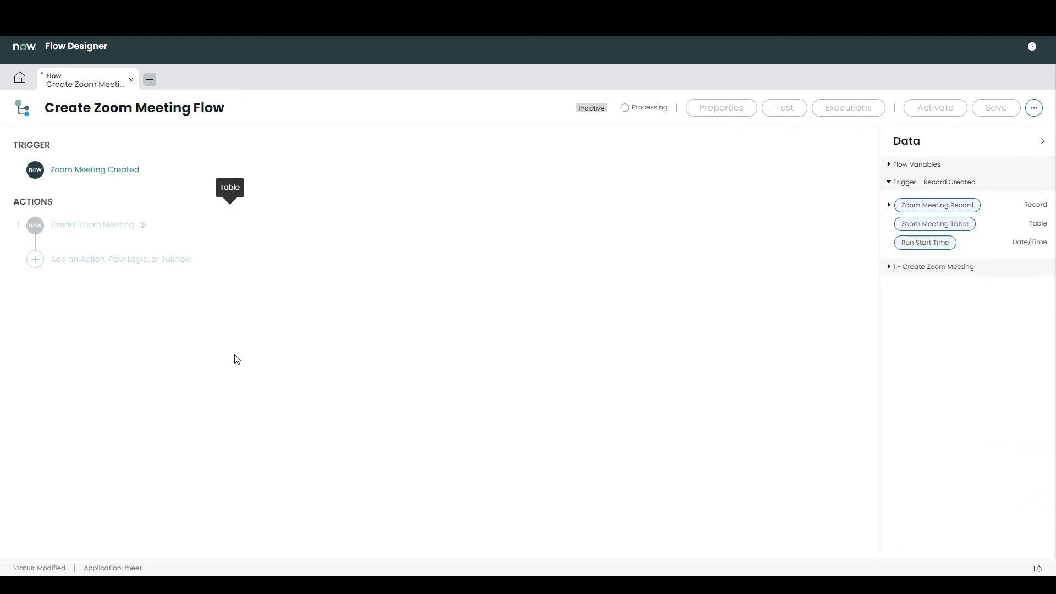
left_click(836, 323)
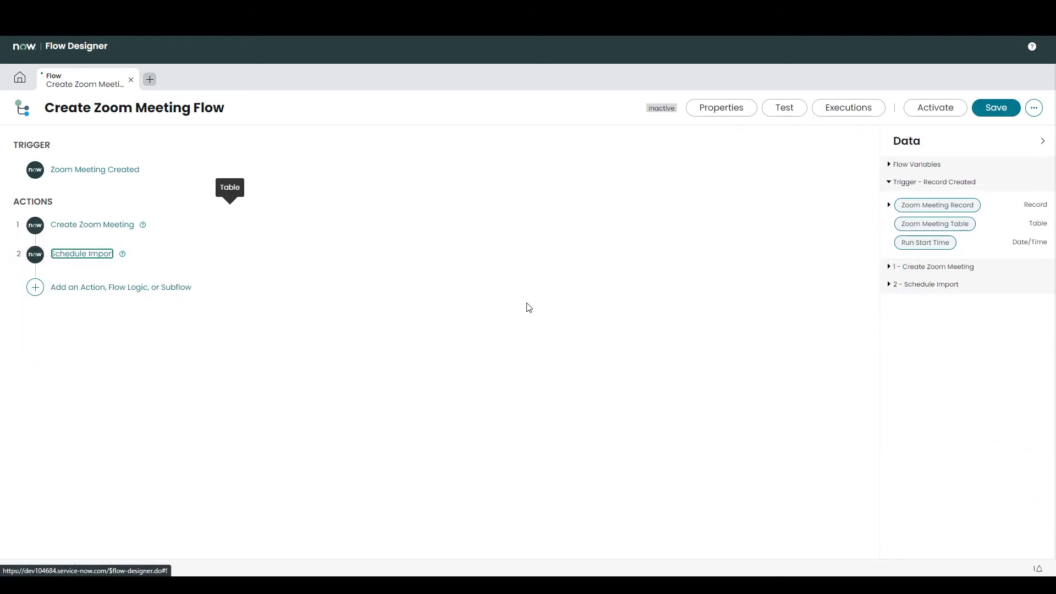
Step: Save the Create Zoom Meeting Flow and activate it, confirming the activation
left_click(989, 110)
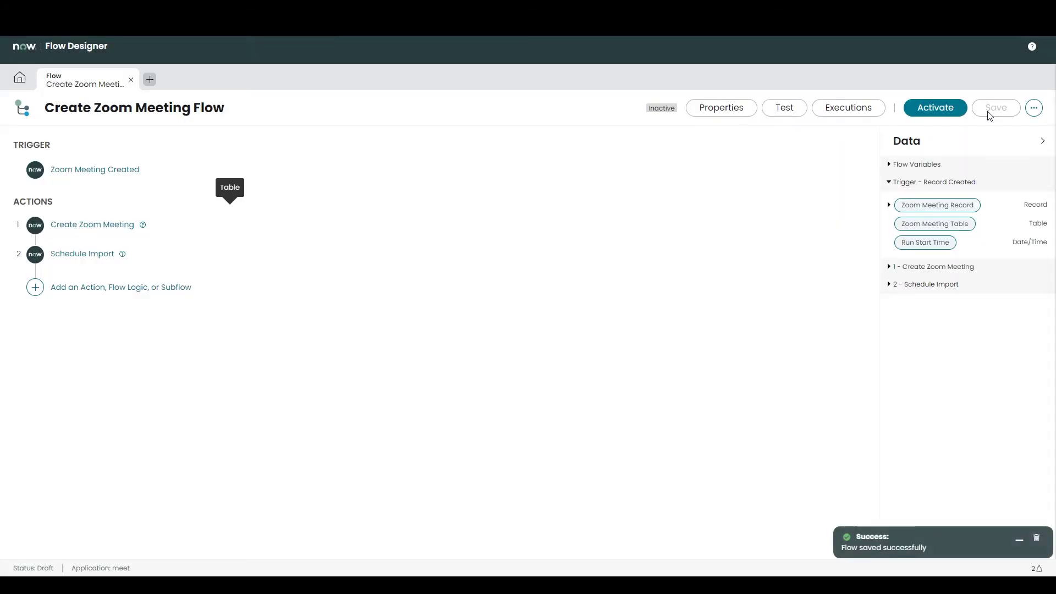
left_click(940, 105)
key("Return")
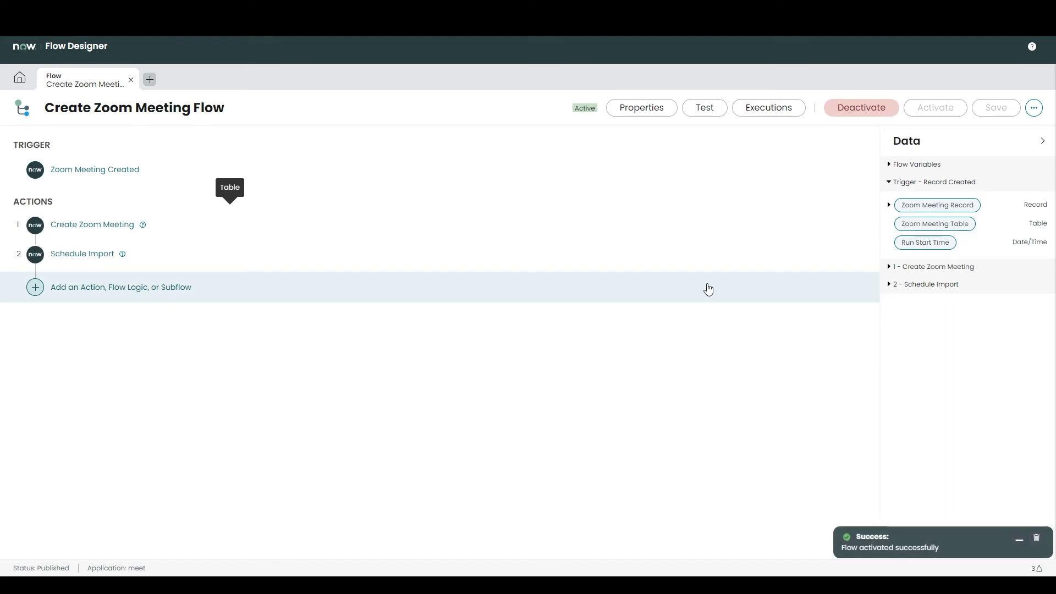
key("alt+Tab")
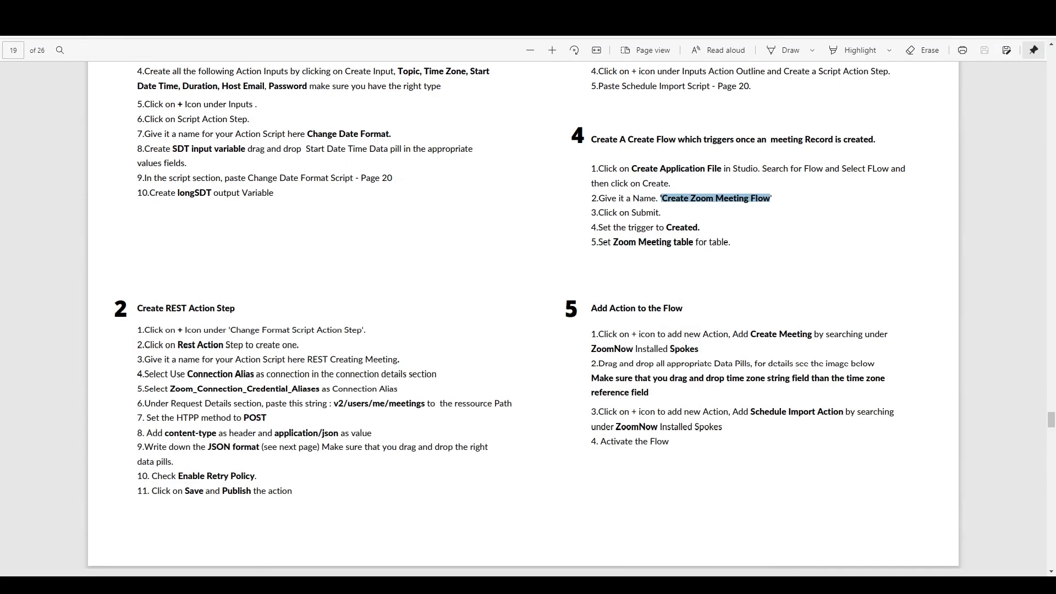
left_click(118, 560)
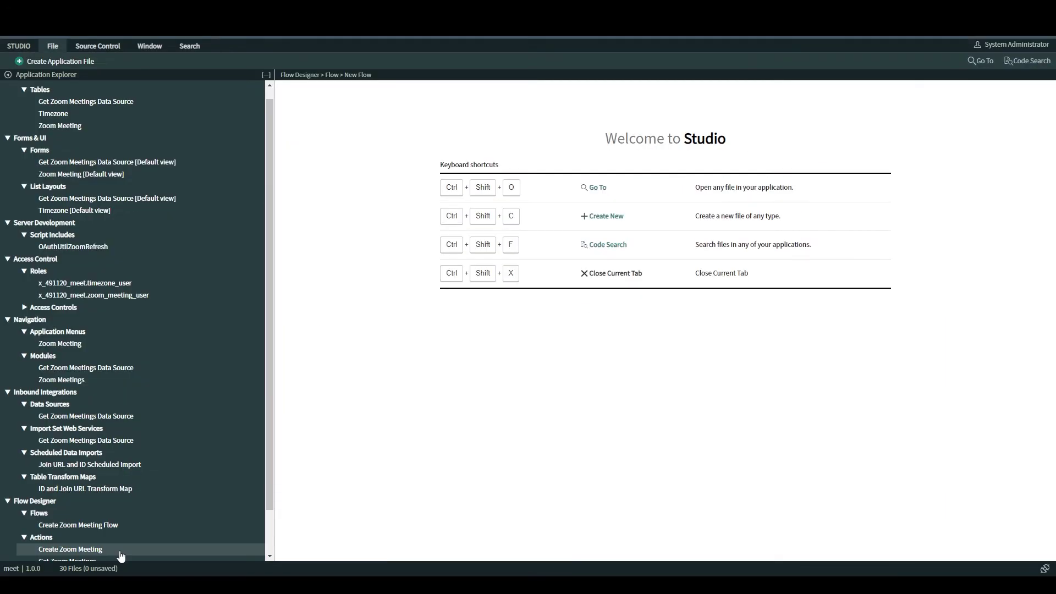
Step: Open the Zoom Meeting table's record list and start a new record
left_click(110, 126)
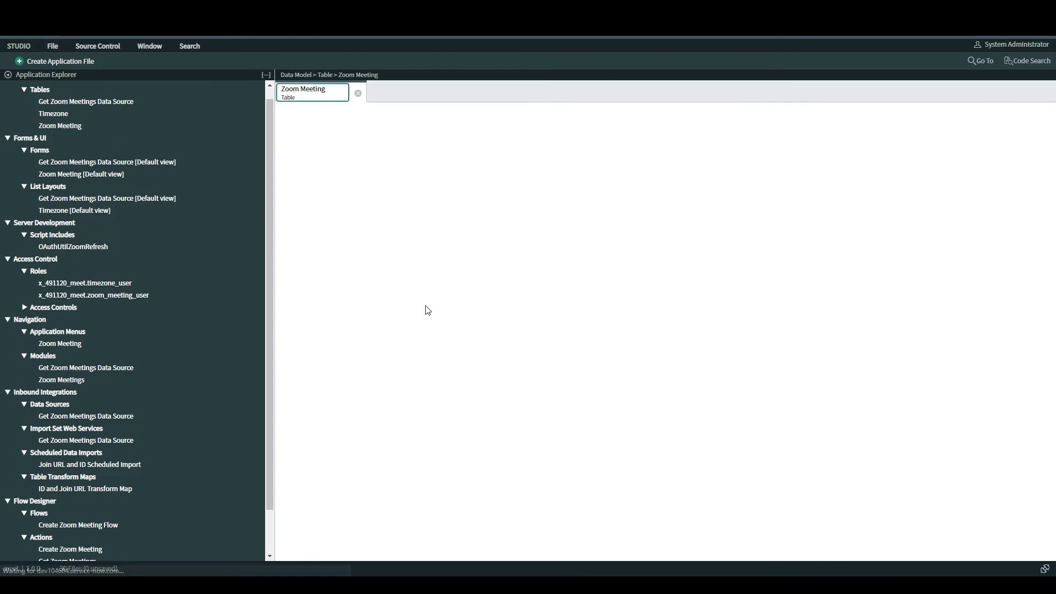
scroll(498, 297, "down", 3)
scroll(498, 298, "down", 5)
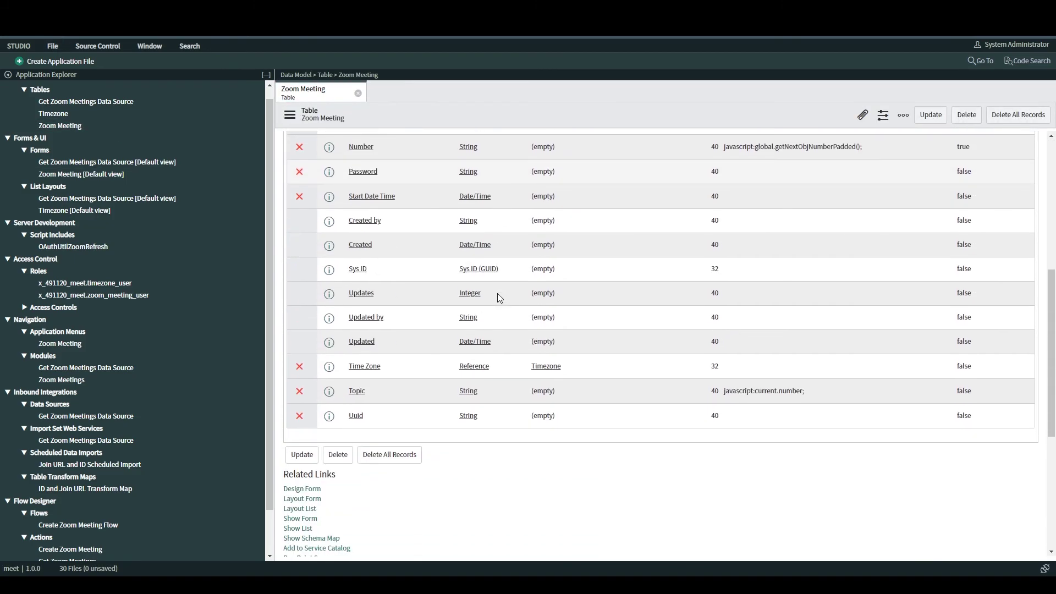
left_click(296, 497)
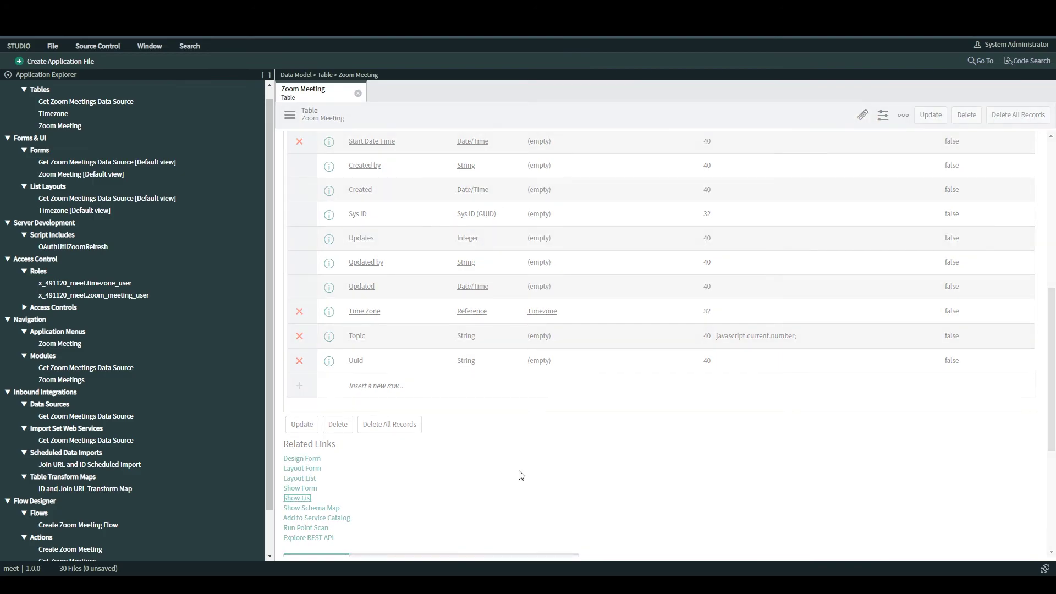
left_click(384, 114)
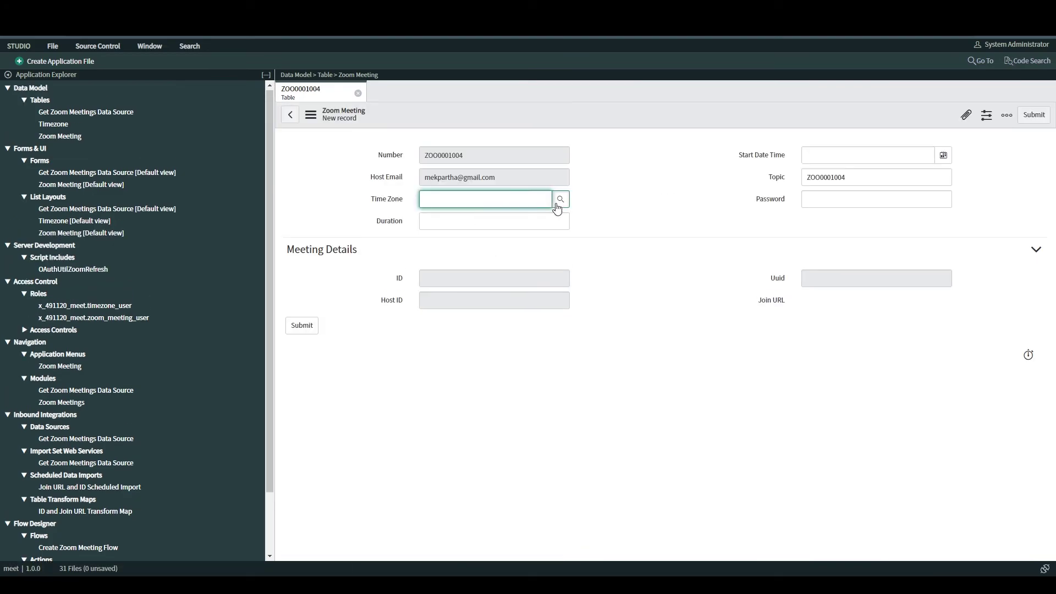
Step: Fill time zone Europe/Paris, duration, topic, password and start time, then submit the record
left_click(559, 202)
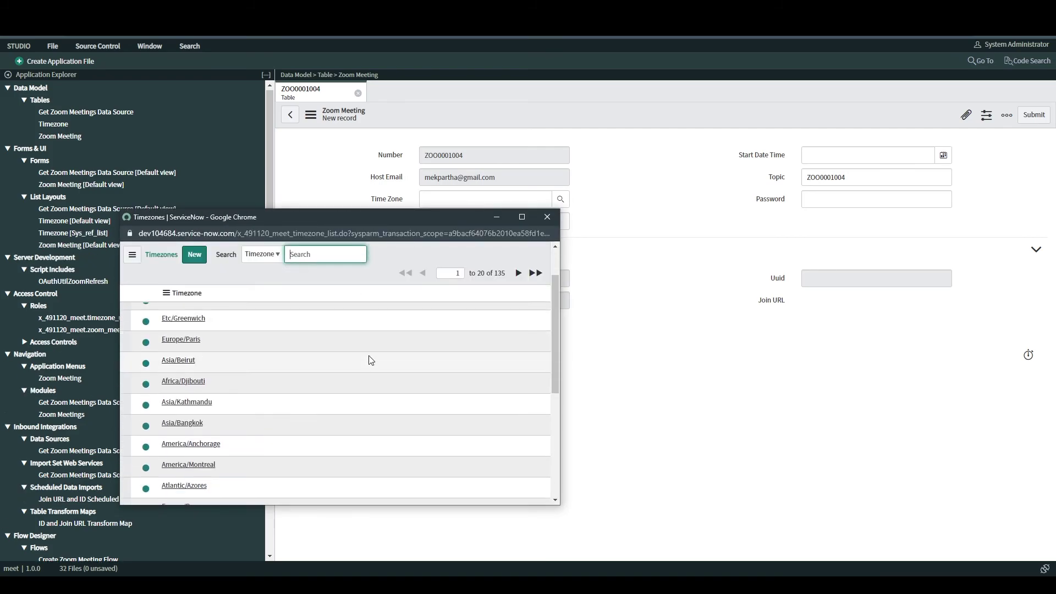
left_click(181, 339)
left_click(488, 230)
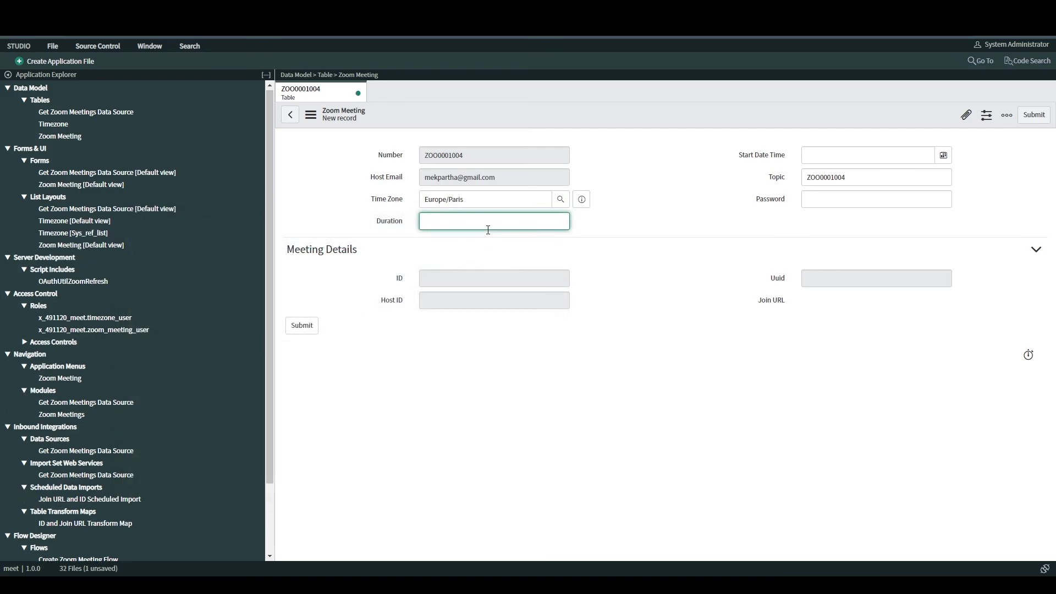
left_click(804, 199)
left_click(852, 180)
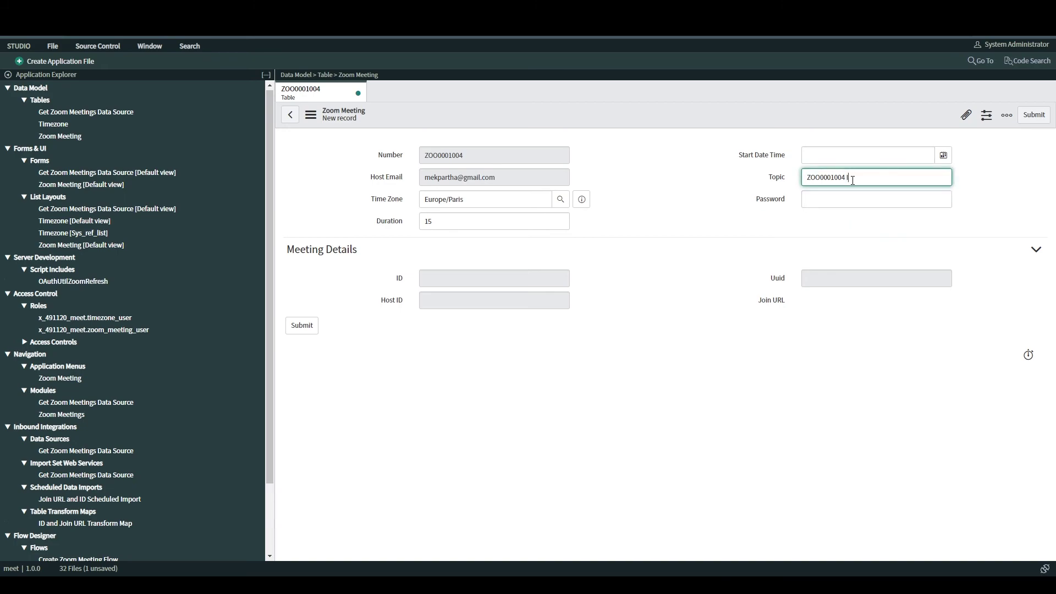
left_click(837, 199)
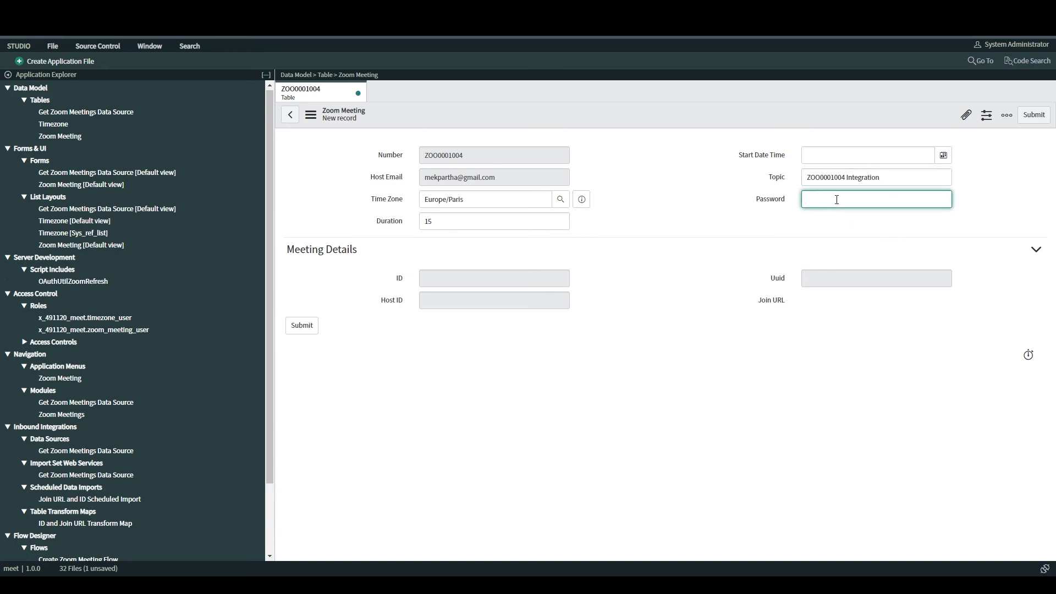
left_click(943, 155)
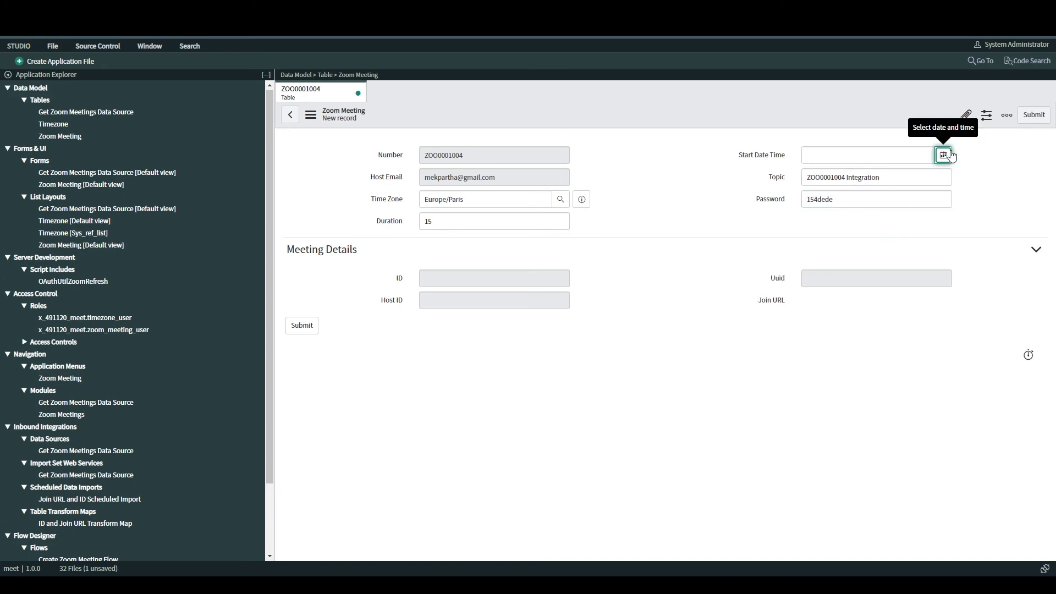
left_click(944, 155)
left_click(900, 177)
left_click(302, 326)
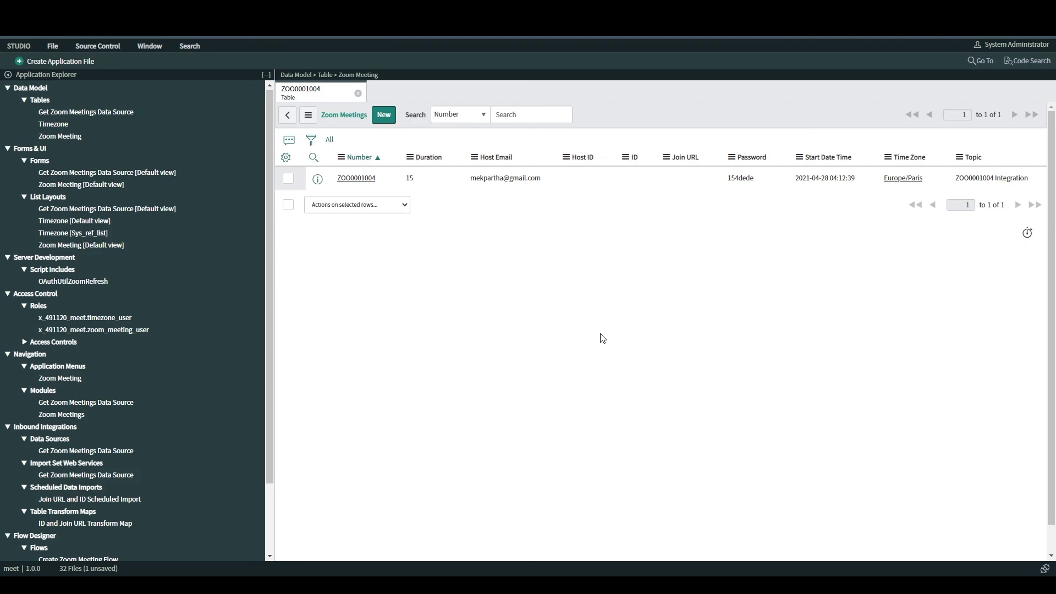
Step: Open record ZOO0001004 to check its meeting ID and join URL, then the flow's execution history
left_click(356, 177)
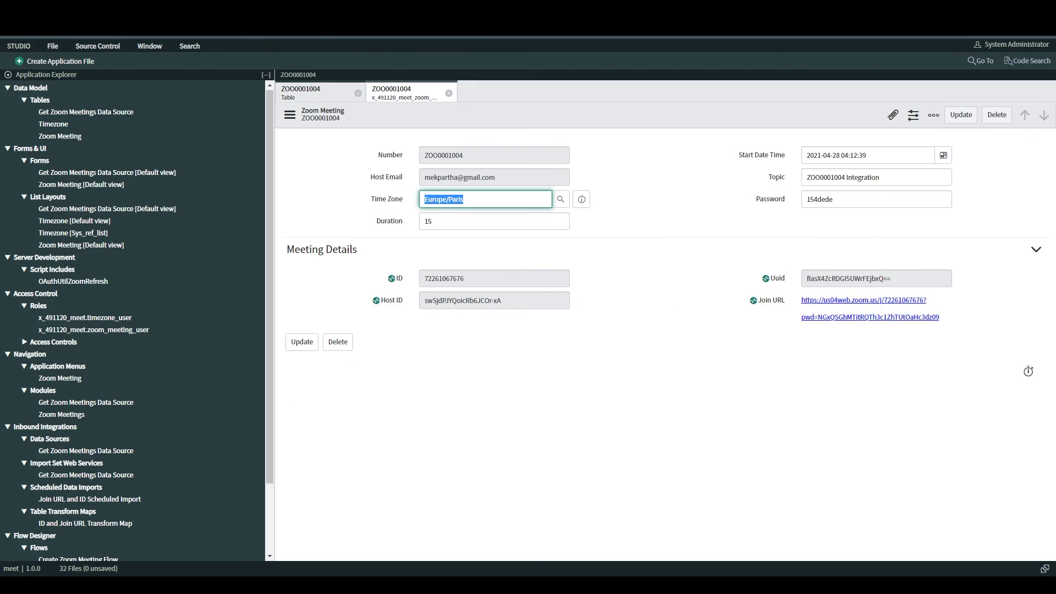
left_click(222, 556)
left_click(783, 110)
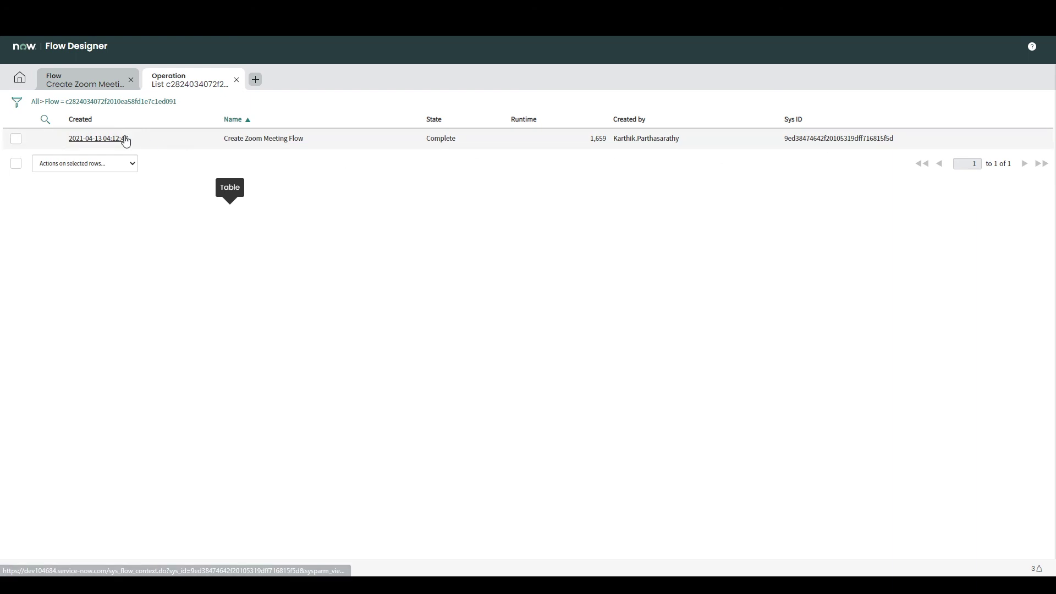
Step: Open the latest flow execution and expand the Schedule Import and Create Zoom Meeting actions and their steps
left_click(97, 138)
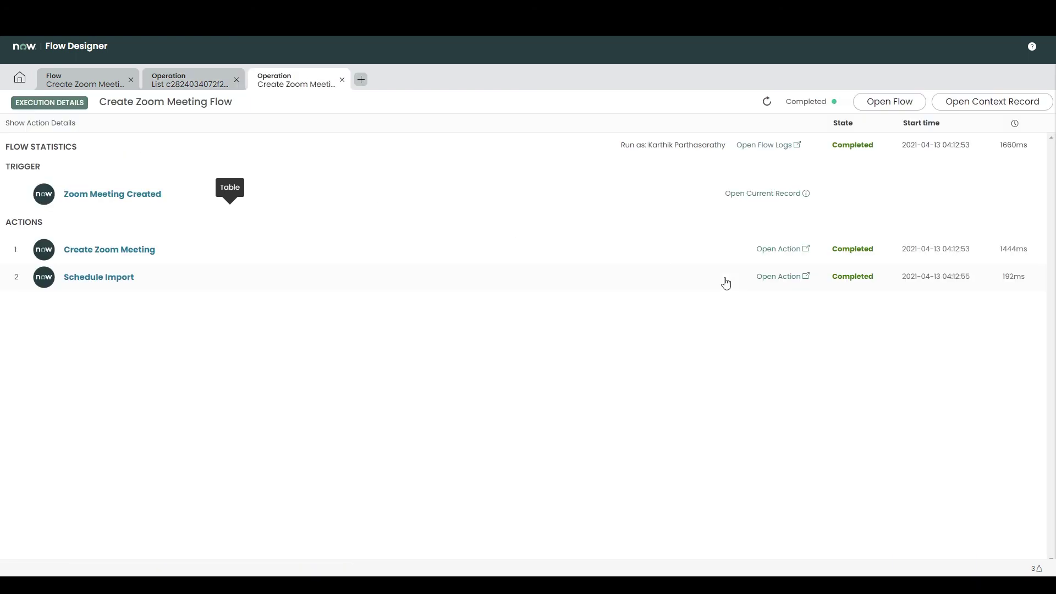
left_click(115, 283)
left_click(124, 254)
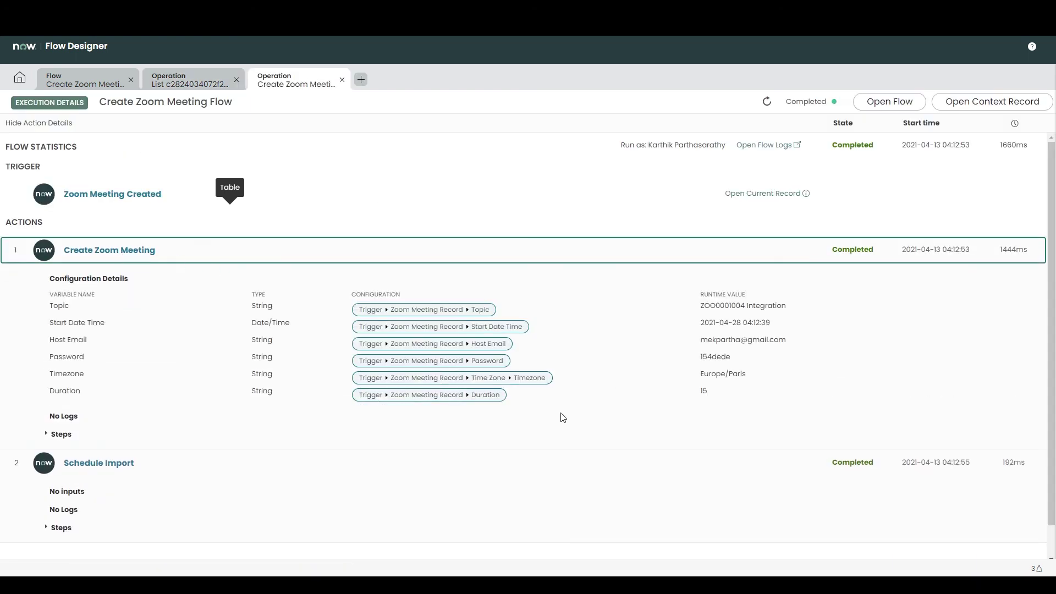
left_click(68, 435)
Step: Inspect the action's input values and view Zoom's full response body with the meeting topic and start time
scroll(669, 416, "down", 1)
left_click_drag(701, 251, 820, 253)
left_click_drag(701, 301, 731, 302)
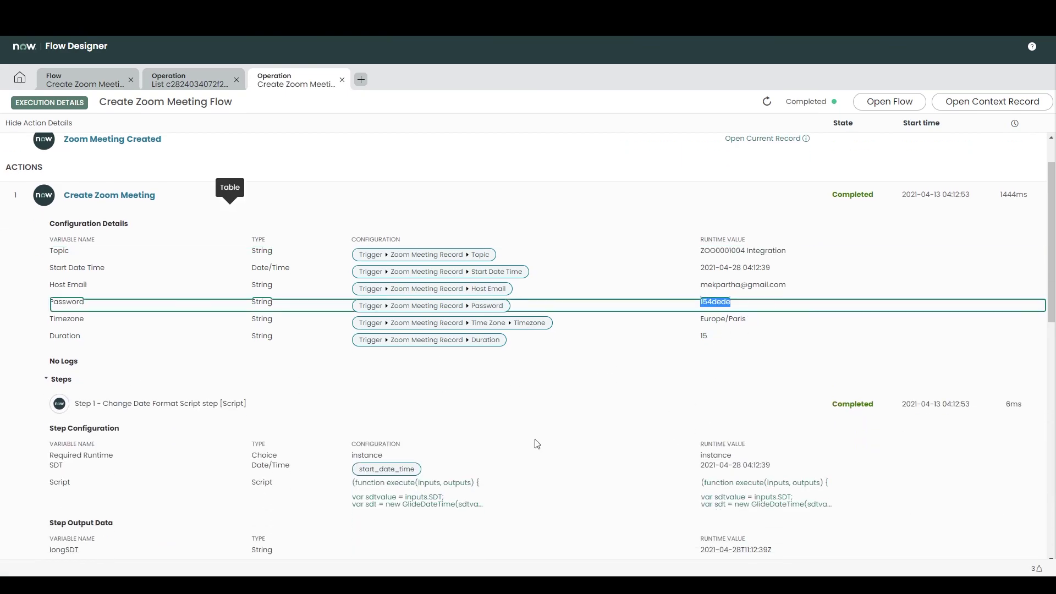
scroll(596, 451, "down", 10)
left_click(745, 366)
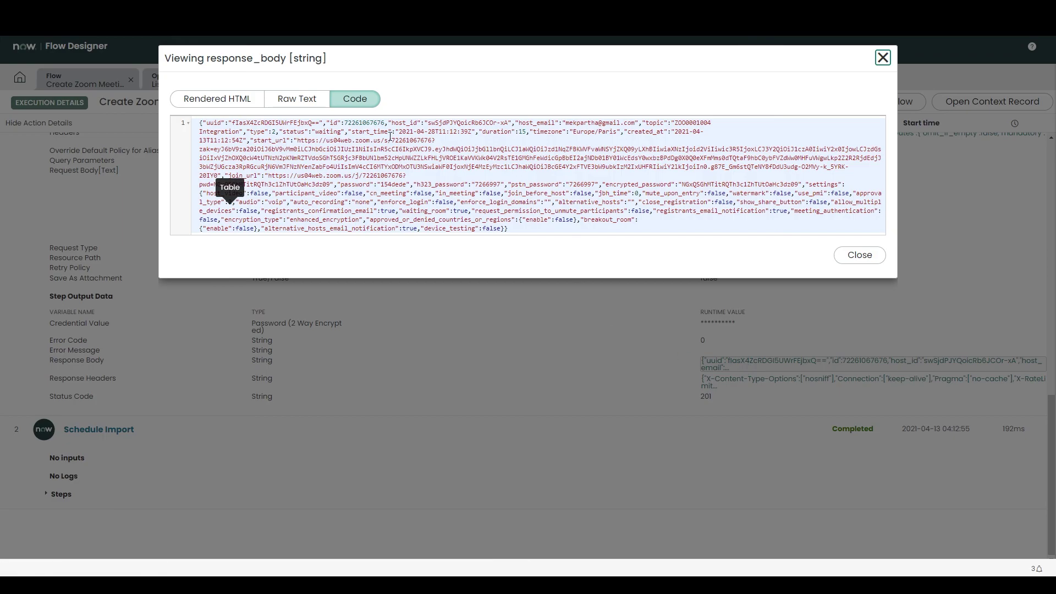
left_click(416, 141)
left_click_drag(674, 132, 217, 135)
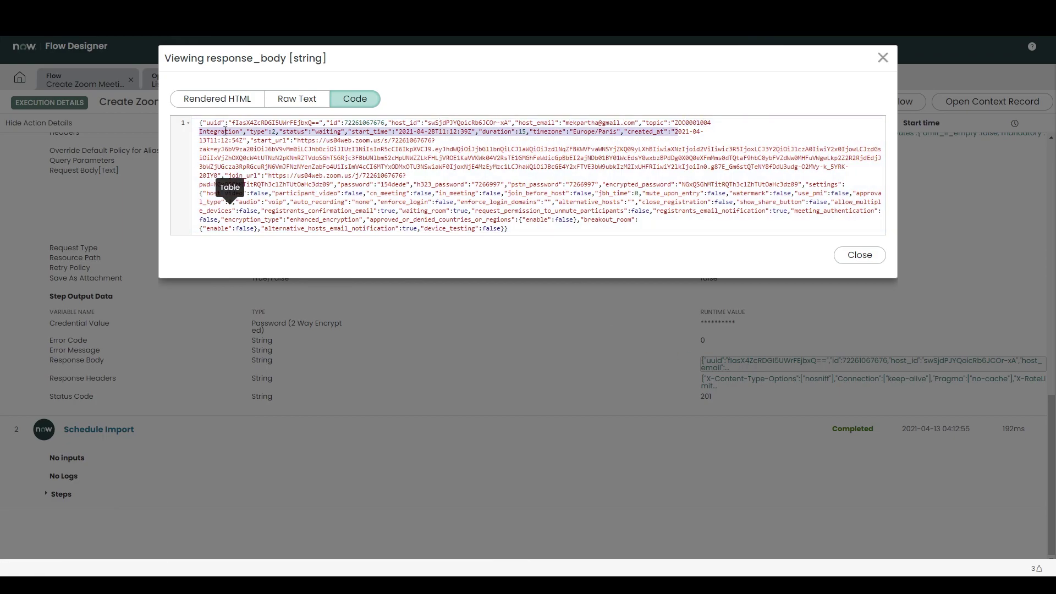
key("ctrl+a")
key("super")
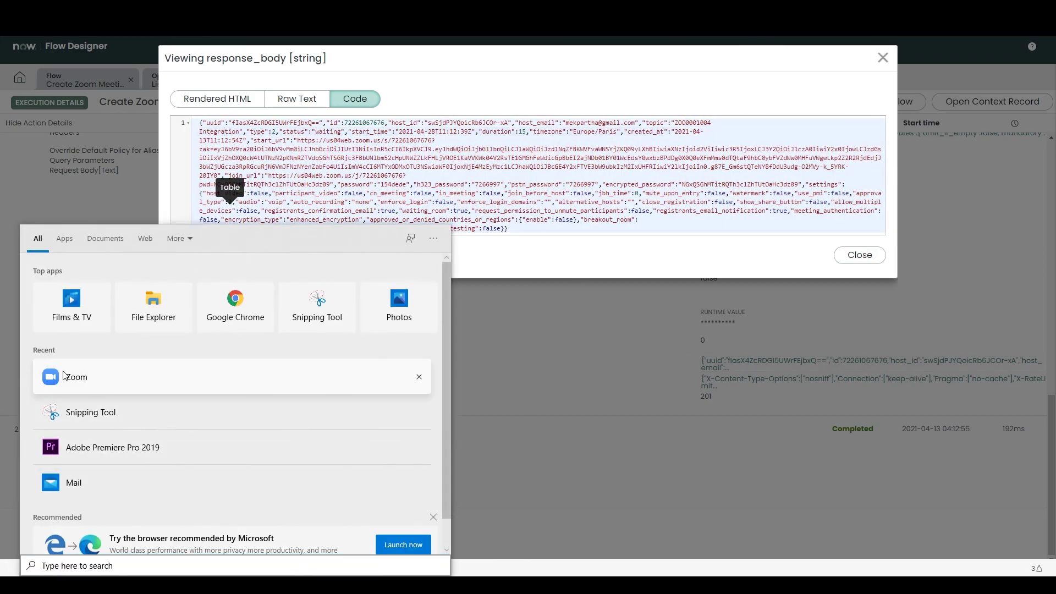
Step: In Zoom, open the ZOO0001004 Integration meeting and show its meeting invitation
left_click(65, 376)
left_click(113, 362)
left_click(328, 269)
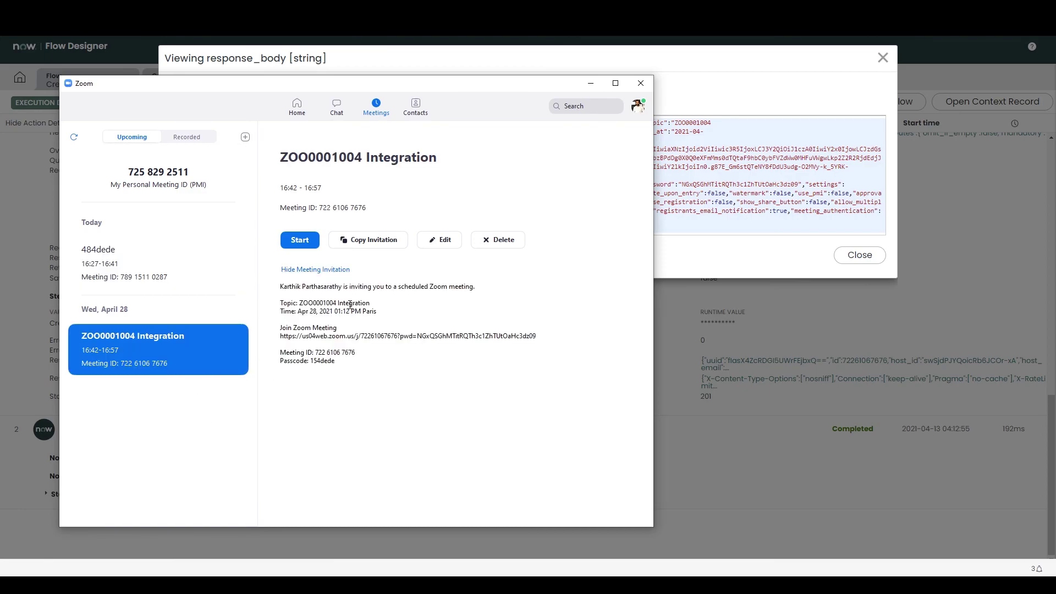
Step: Minimize Zoom and close the response body viewer in ServiceNow
left_click(591, 83)
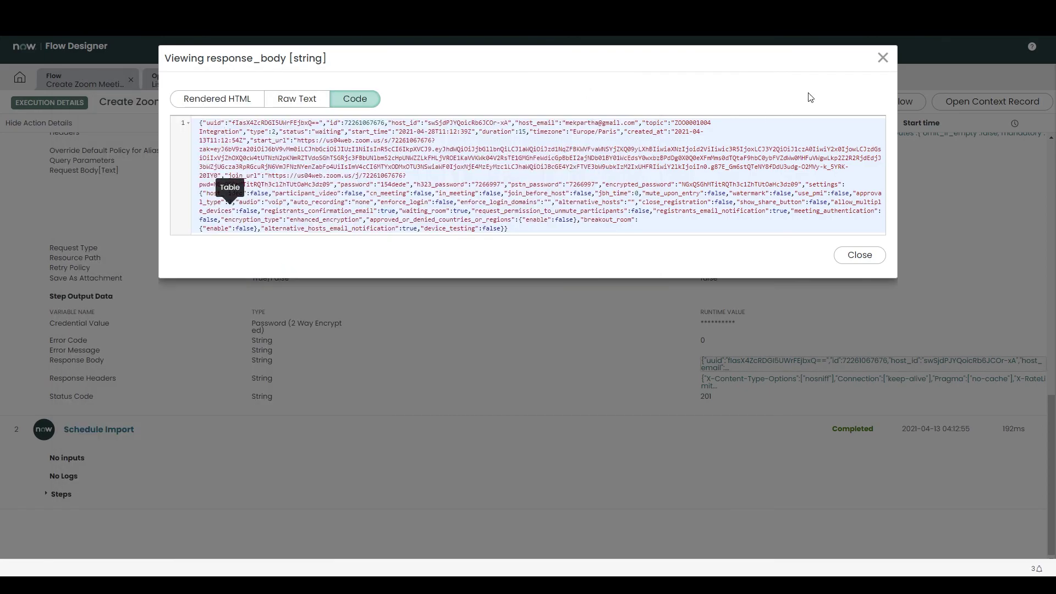
left_click(883, 58)
left_click(653, 368)
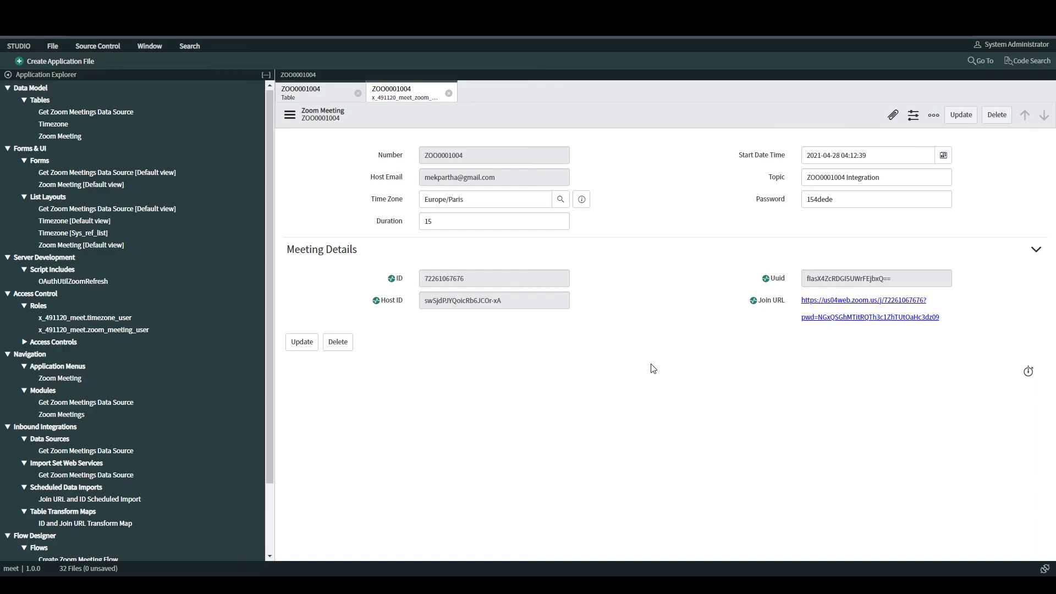